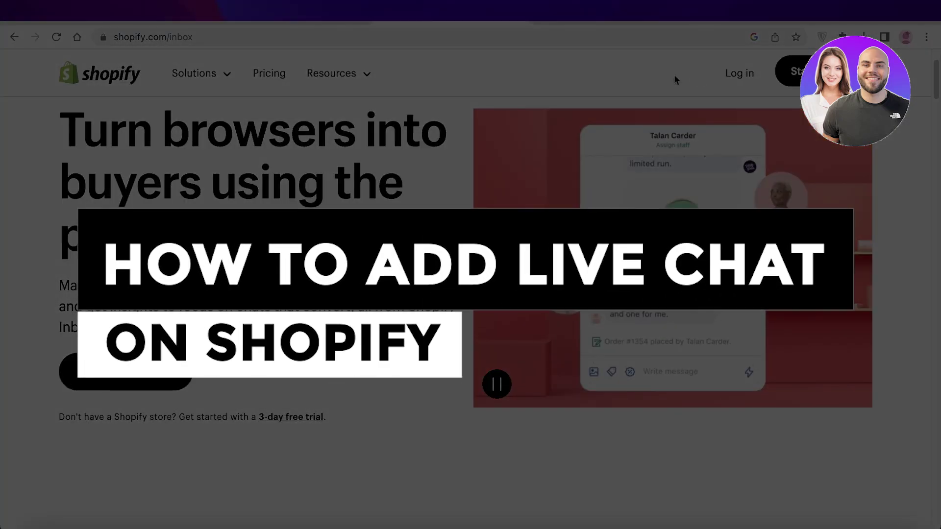
# Scroll up and down through the Shopify Inbox features page to review its sections.
pyautogui.scroll(2, 514, 166)
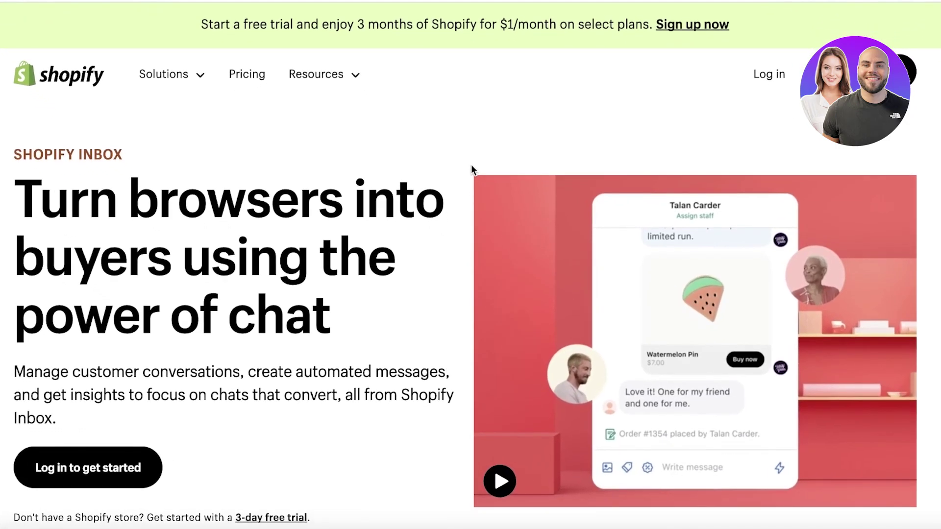
pyautogui.scroll(-1, 472, 165)
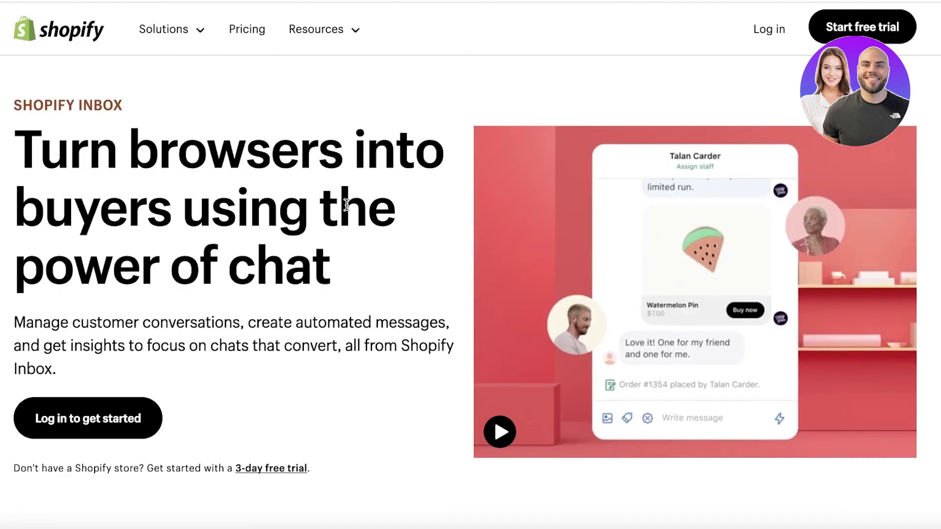
pyautogui.scroll(-4, 358, 193)
pyautogui.scroll(5, 358, 189)
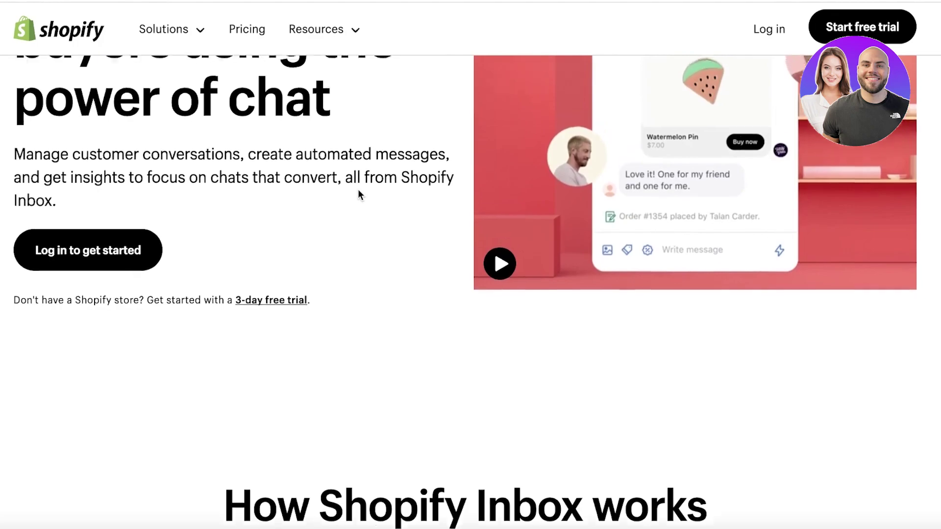
pyautogui.scroll(-13, 357, 189)
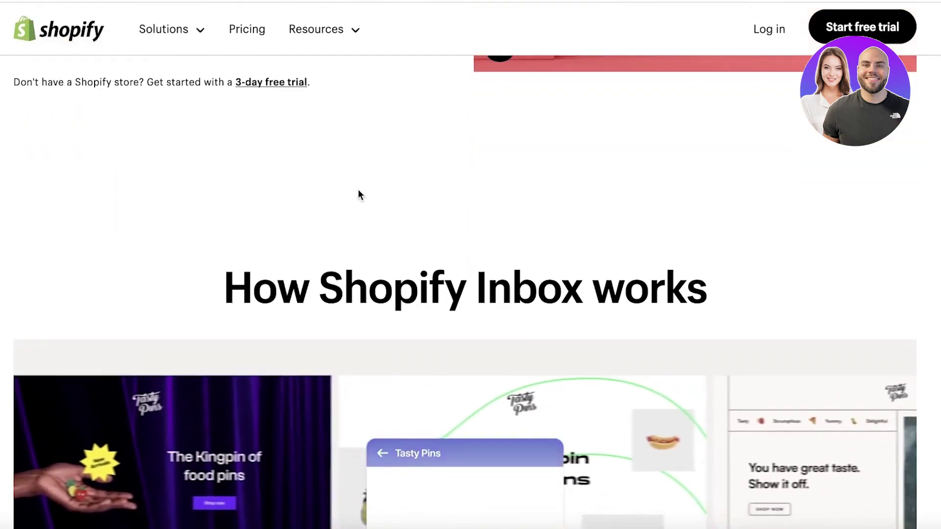
pyautogui.scroll(-9, 358, 191)
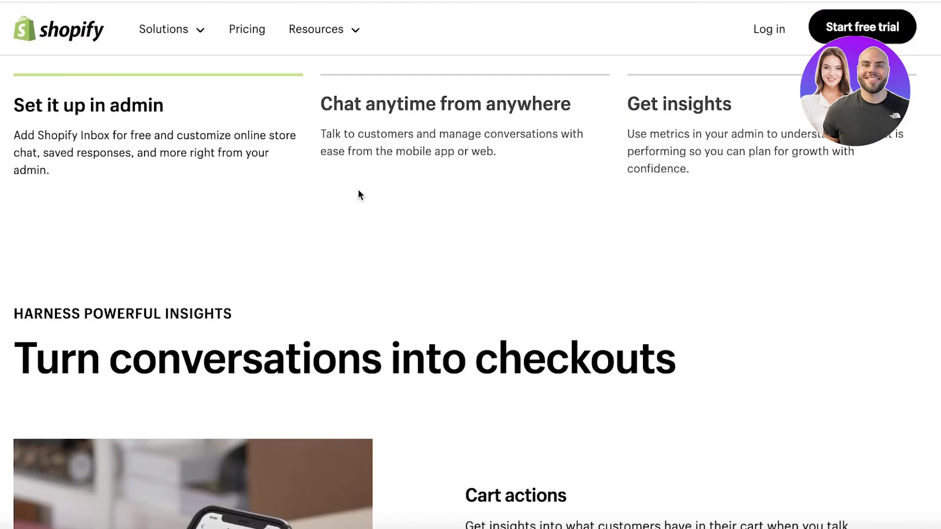
pyautogui.scroll(-6, 358, 191)
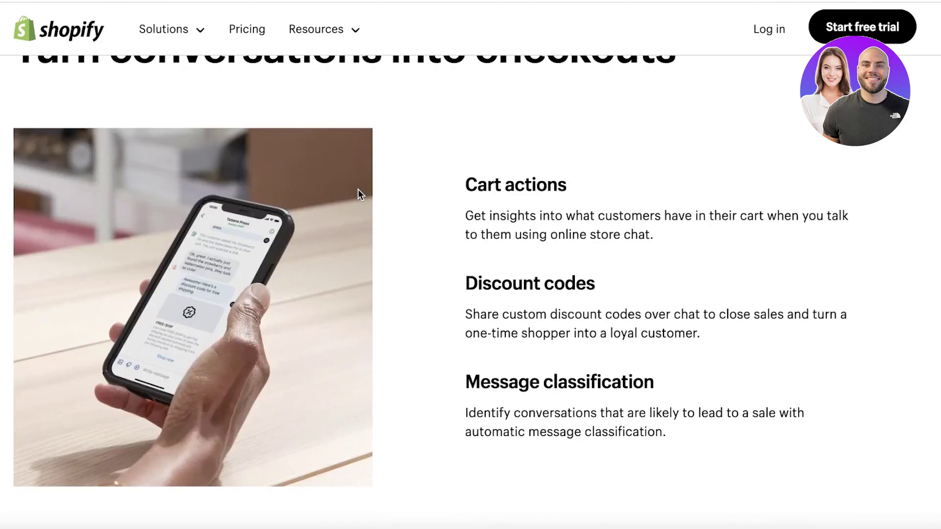
pyautogui.scroll(-7, 357, 189)
pyautogui.scroll(7, 358, 189)
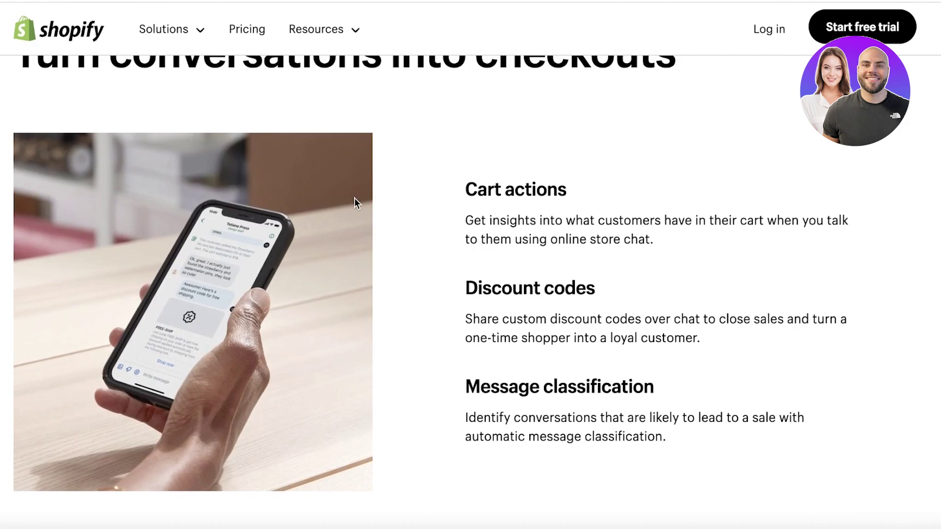
pyautogui.scroll(-7, 353, 213)
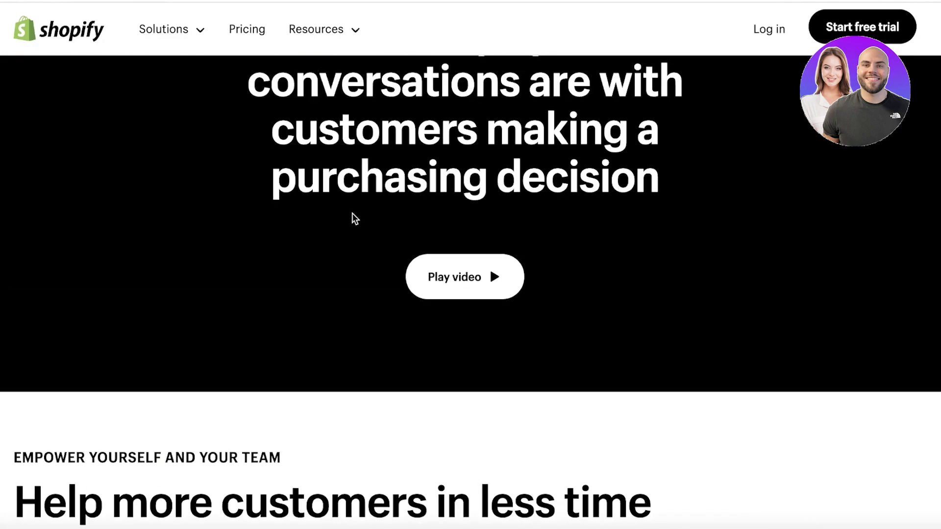
pyautogui.scroll(3, 351, 213)
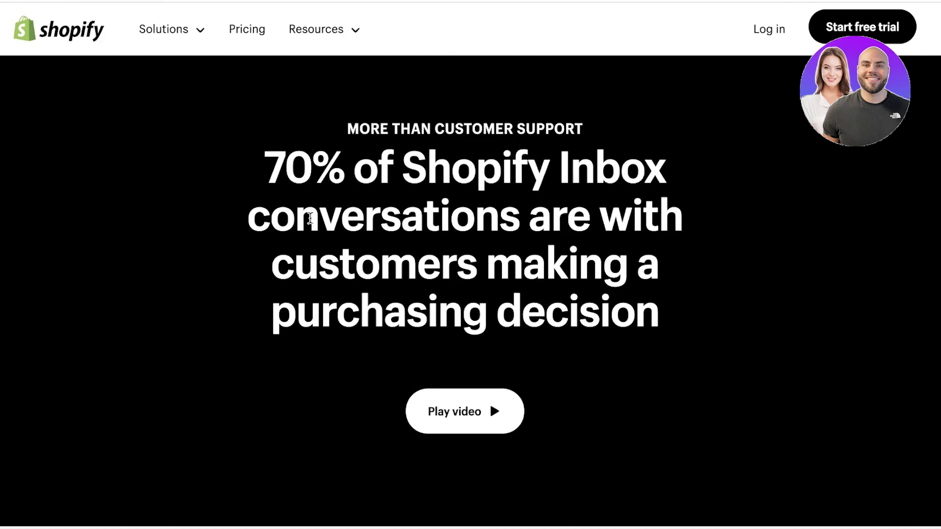
pyautogui.scroll(-10, 301, 223)
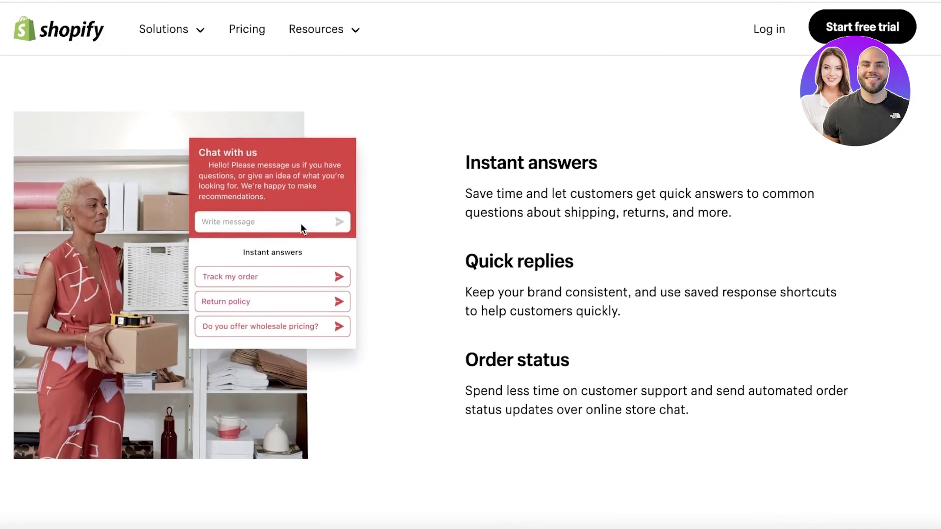
pyautogui.scroll(1, 301, 223)
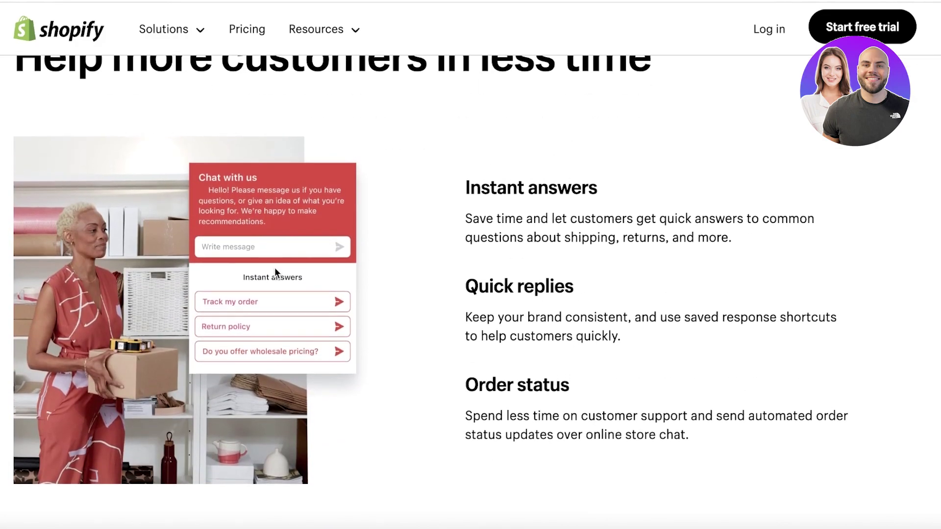
pyautogui.scroll(1, 275, 268)
pyautogui.scroll(-8, 287, 254)
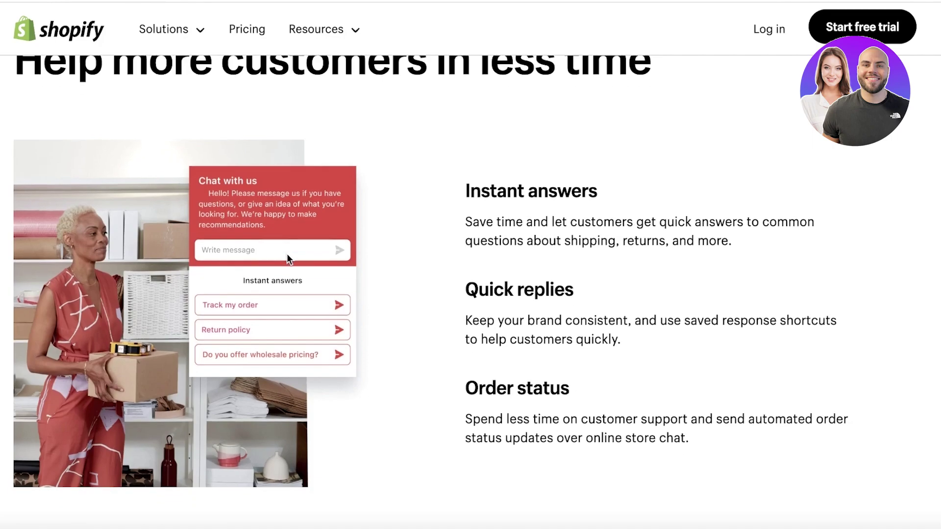
pyautogui.scroll(5, 287, 255)
pyautogui.scroll(4, 286, 254)
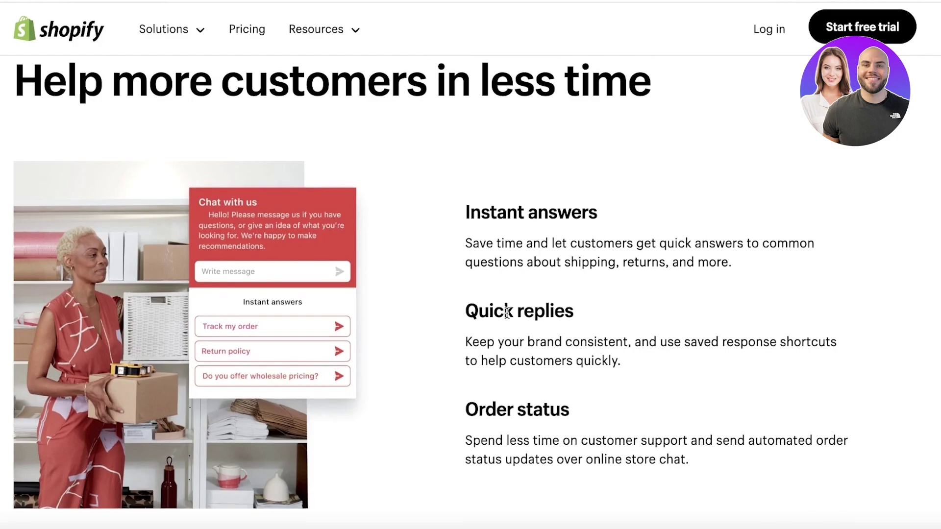
pyautogui.scroll(-6, 509, 333)
pyautogui.scroll(-18, 481, 277)
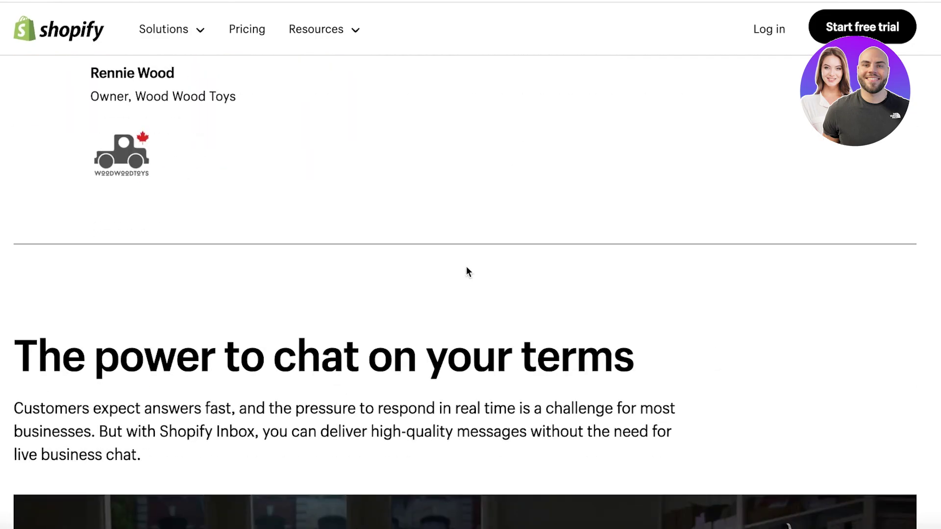
pyautogui.scroll(-20, 462, 257)
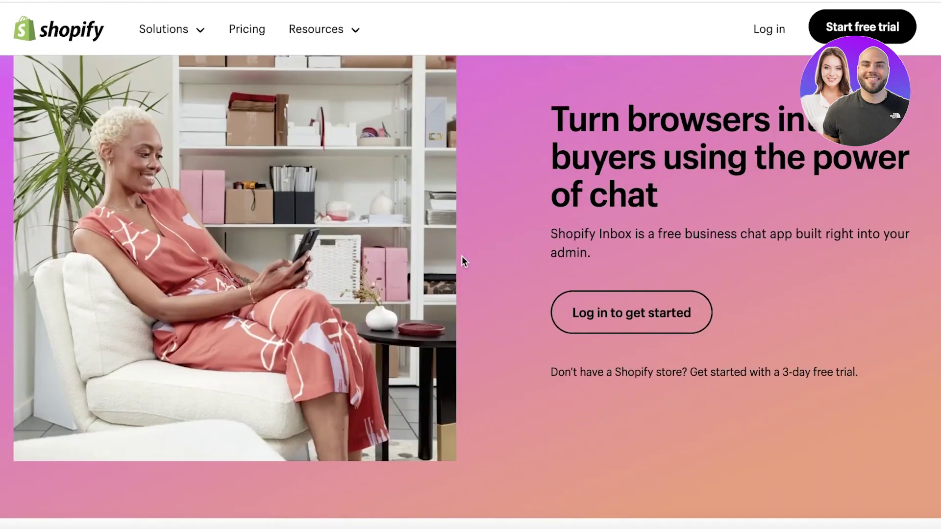
pyautogui.scroll(-7, 436, 246)
pyautogui.scroll(20, 435, 240)
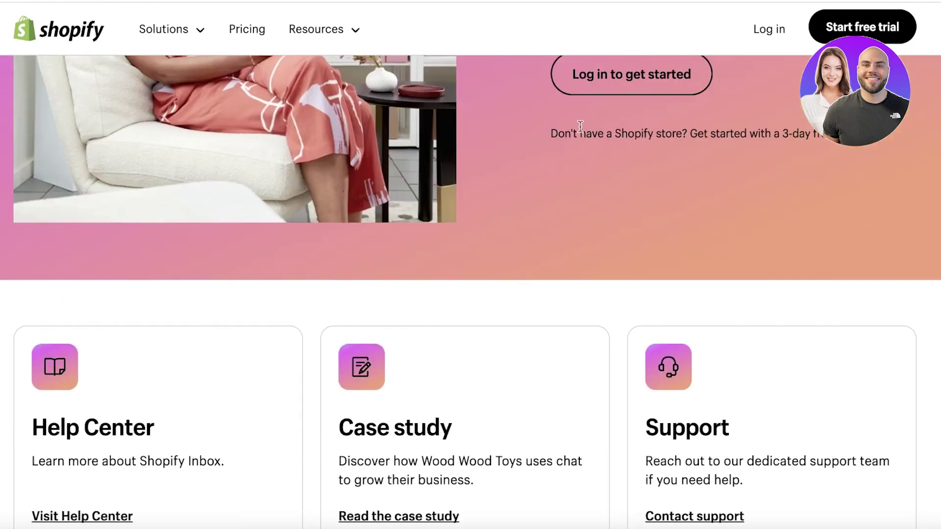
pyautogui.scroll(15, 591, 116)
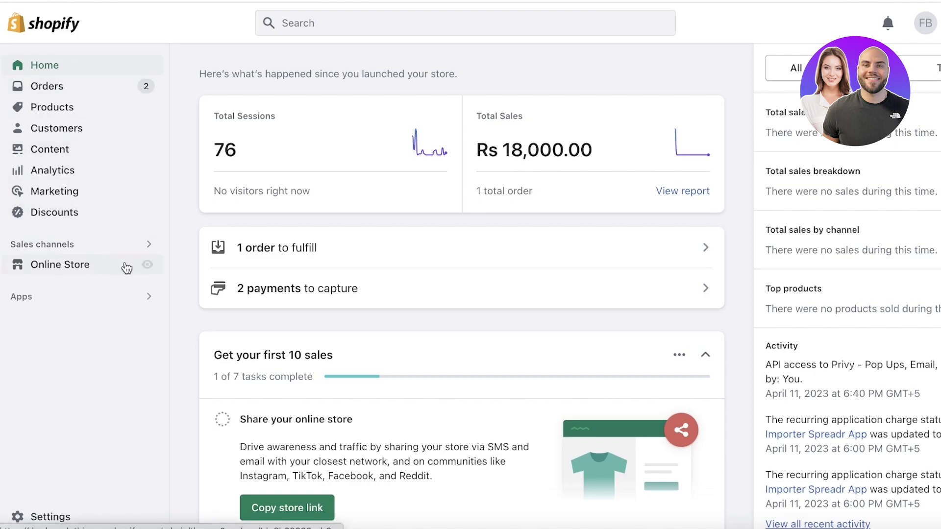
pyautogui.click(155, 268)
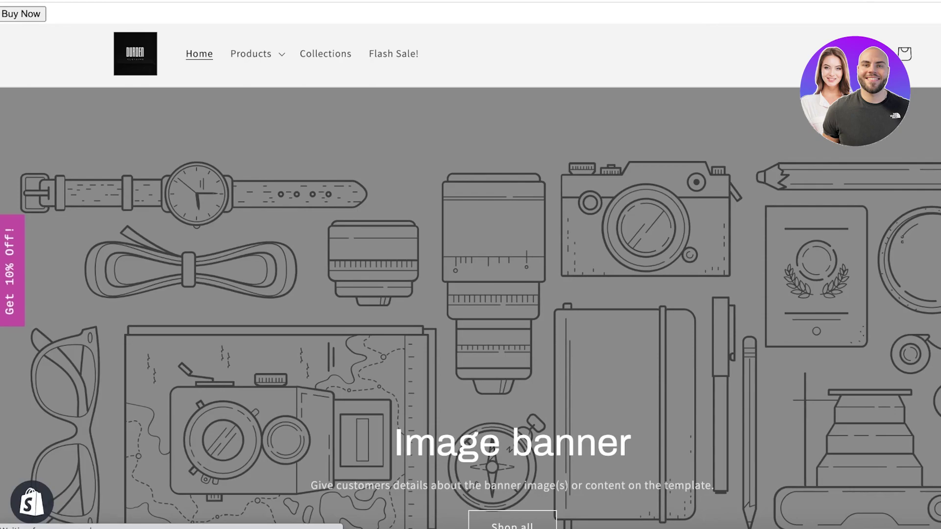
pyautogui.hotkey('ctrl', 'w')
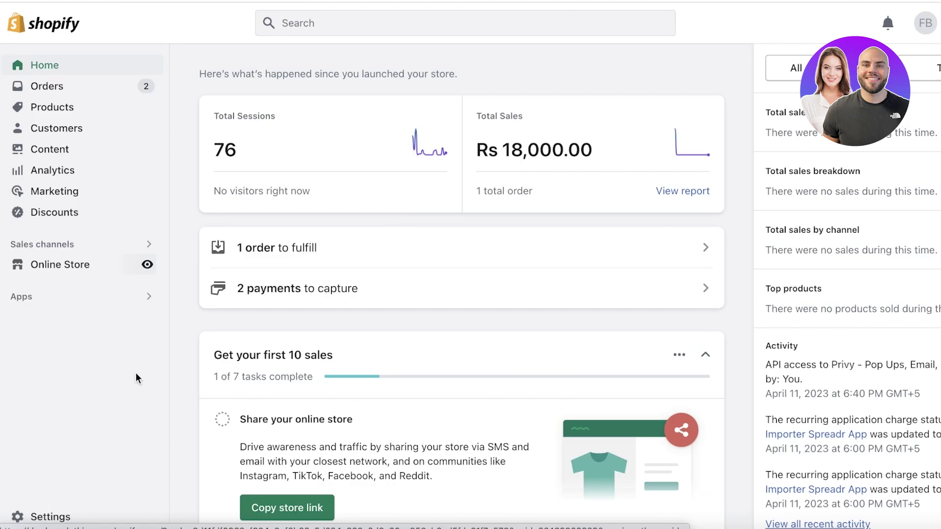
# Go to the Shopify App Store via Settings > Apps and sales channels.
pyautogui.click(44, 517)
pyautogui.click(145, 302)
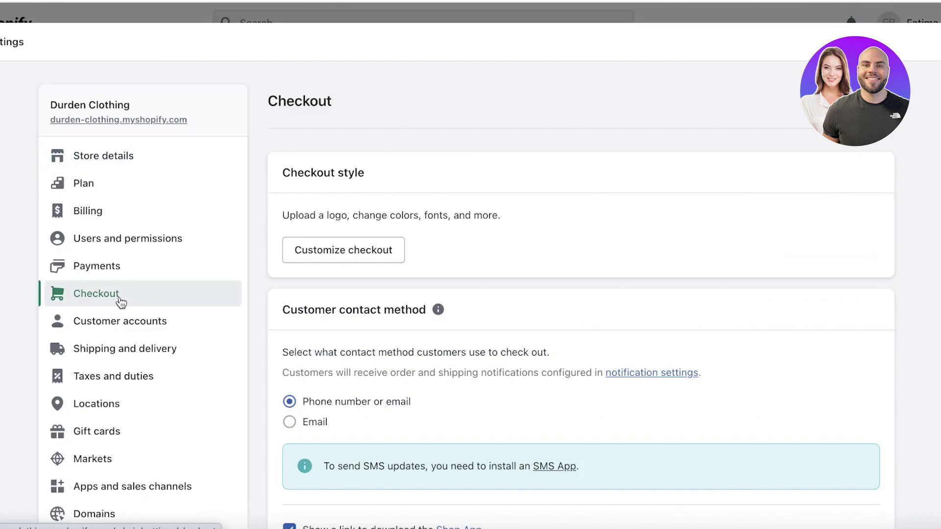
pyautogui.scroll(-3, 121, 302)
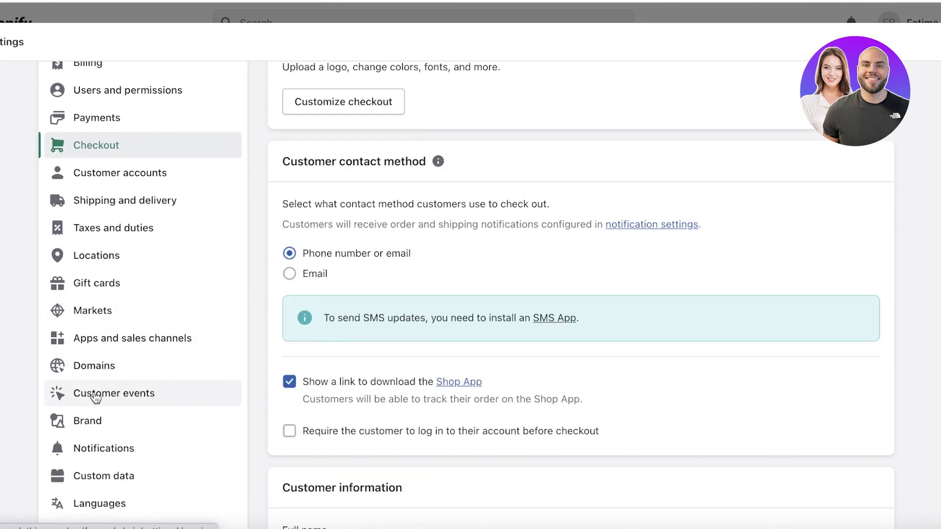
pyautogui.click(110, 343)
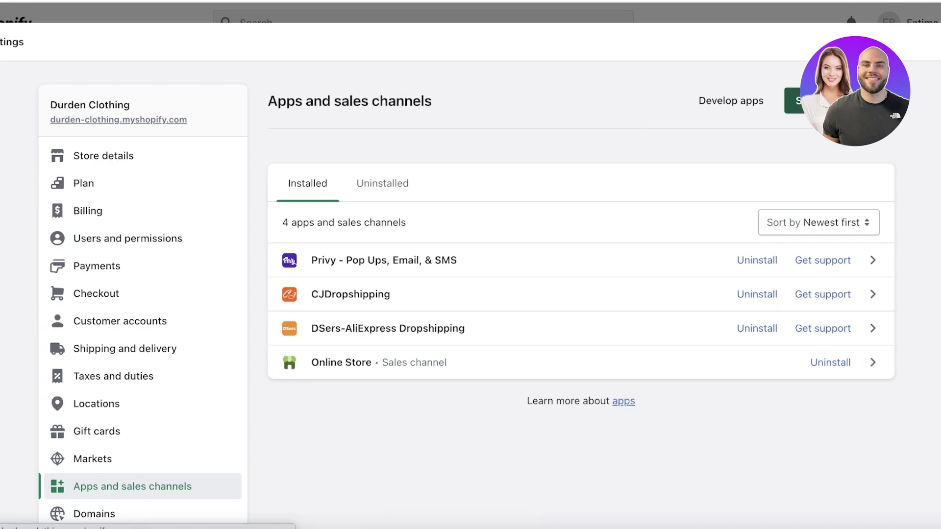
pyautogui.click(795, 100)
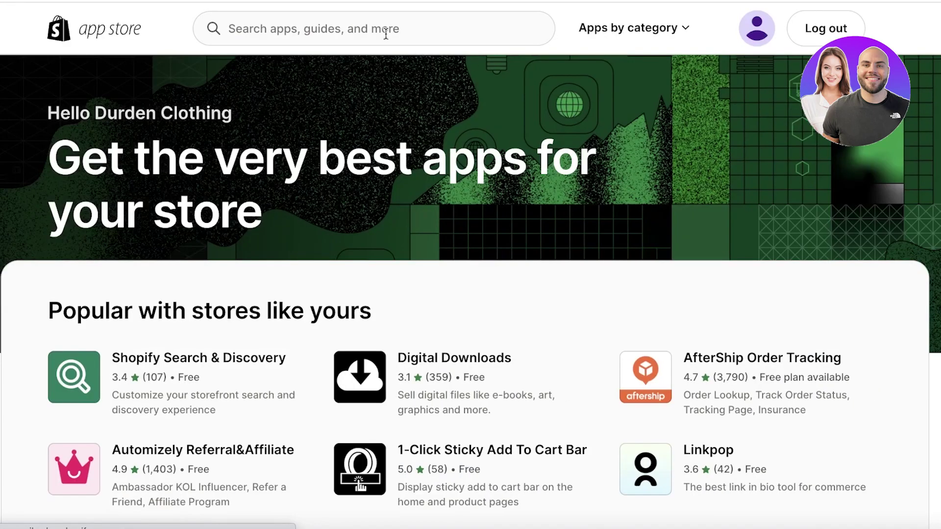
# Search the App Store for 'shopify inbox' and choose Add app on the Shopify Inbox listing.
pyautogui.click(385, 34)
pyautogui.click(355, 66)
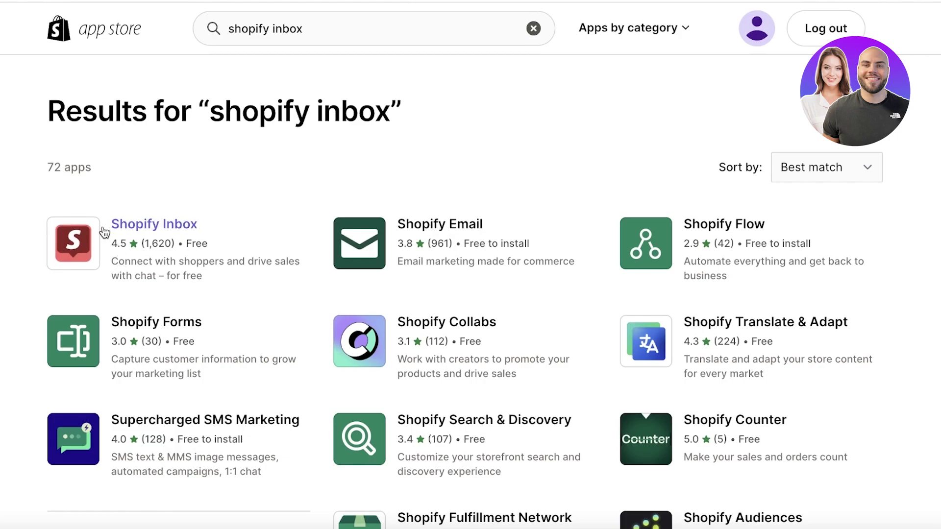
pyautogui.click(123, 242)
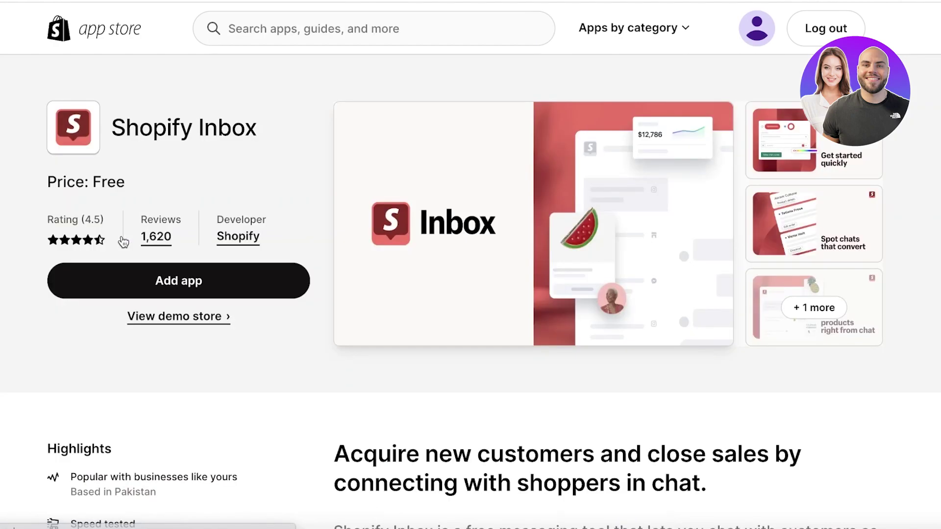
pyautogui.click(91, 296)
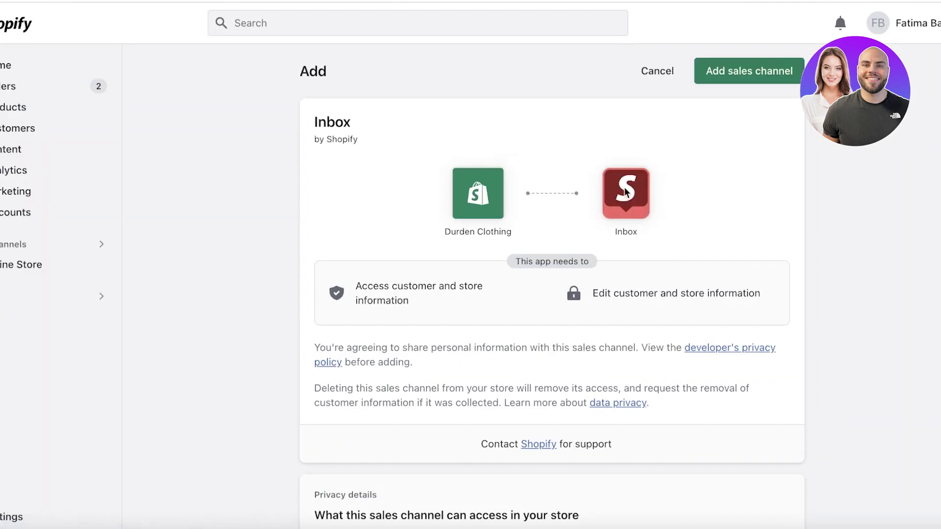
# Confirm adding Inbox as a sales channel and sign in with the second store account.
pyautogui.click(726, 71)
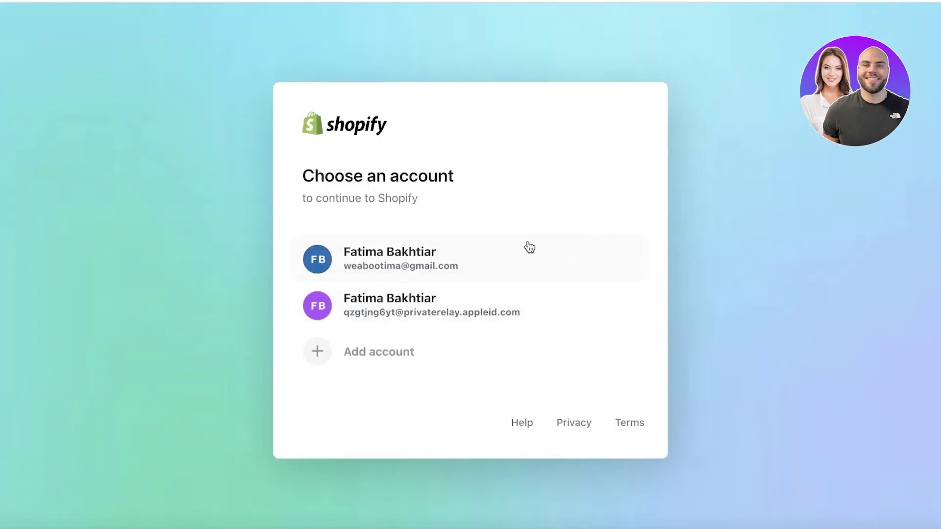
pyautogui.click(488, 307)
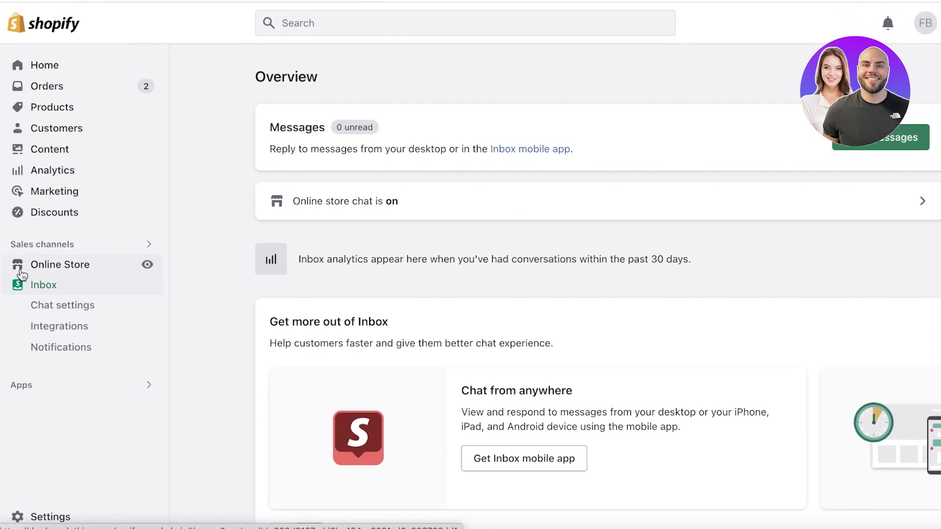
pyautogui.click(30, 286)
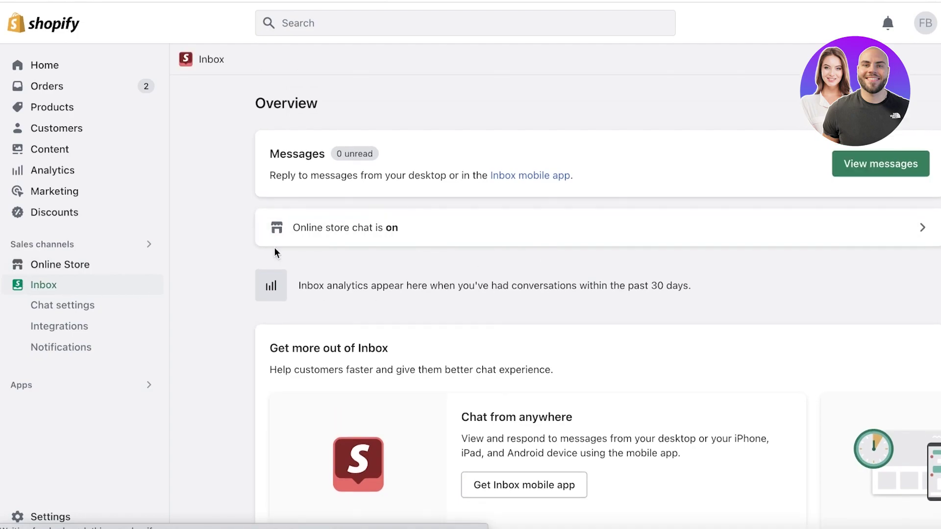
pyautogui.scroll(-2, 311, 257)
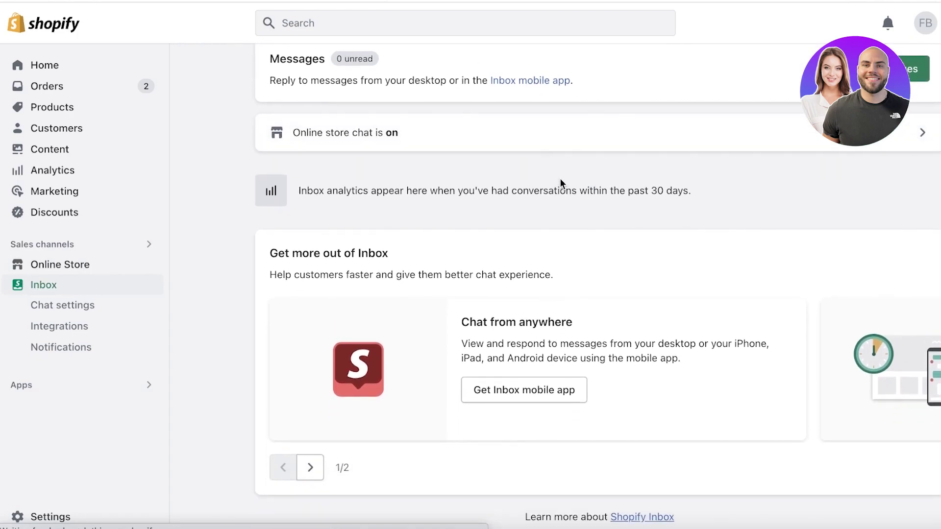
pyautogui.click(87, 293)
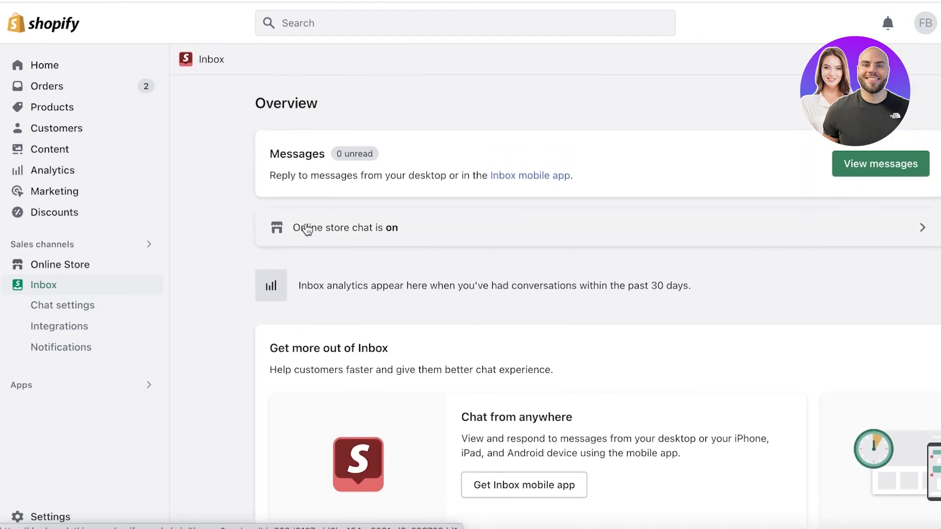
# In online store chat settings, try the icon style, then keep 'Chat with us' at Bottom right.
pyautogui.click(349, 232)
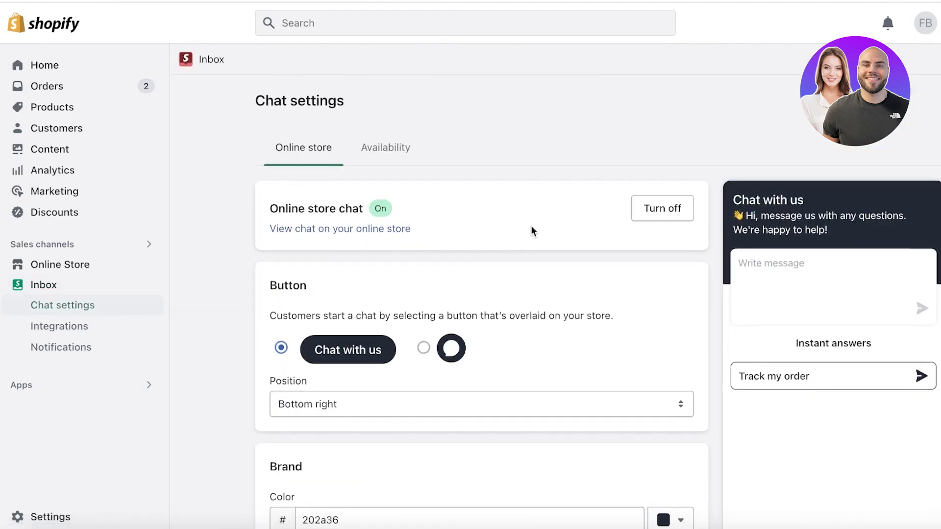
pyautogui.scroll(-3, 531, 228)
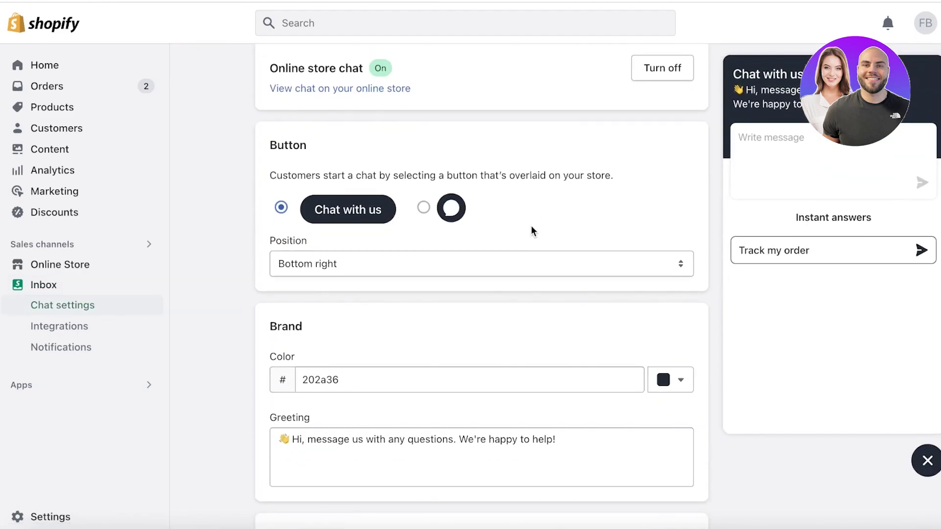
pyautogui.click(423, 208)
pyautogui.scroll(3, 569, 152)
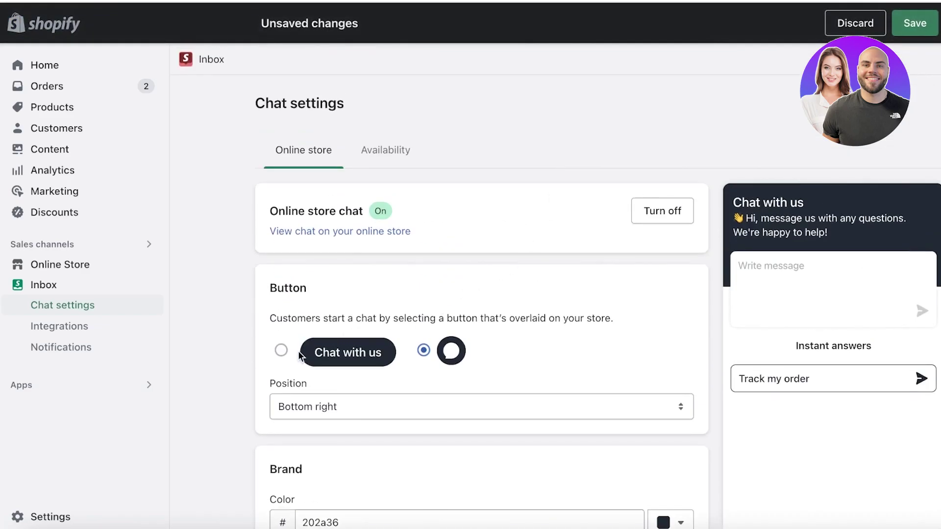
pyautogui.click(325, 353)
pyautogui.scroll(-4, 325, 354)
pyautogui.click(424, 175)
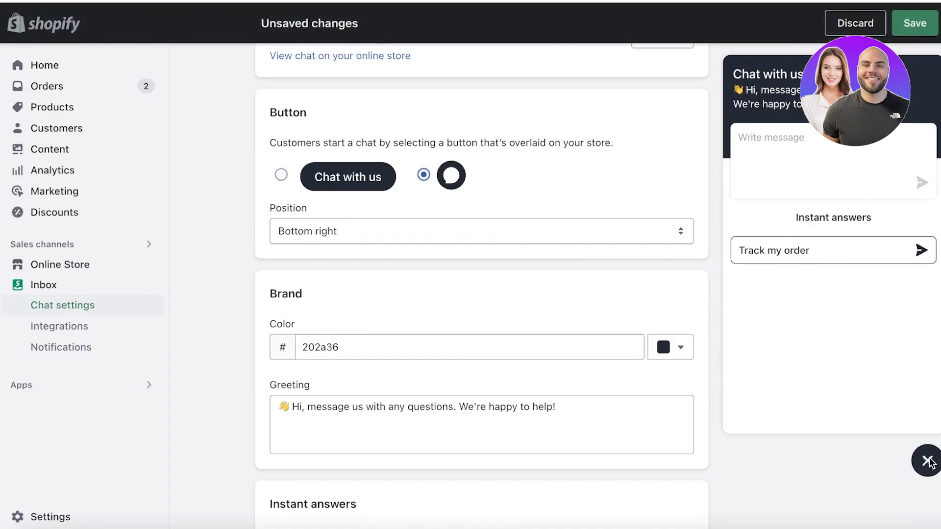
pyautogui.click(413, 230)
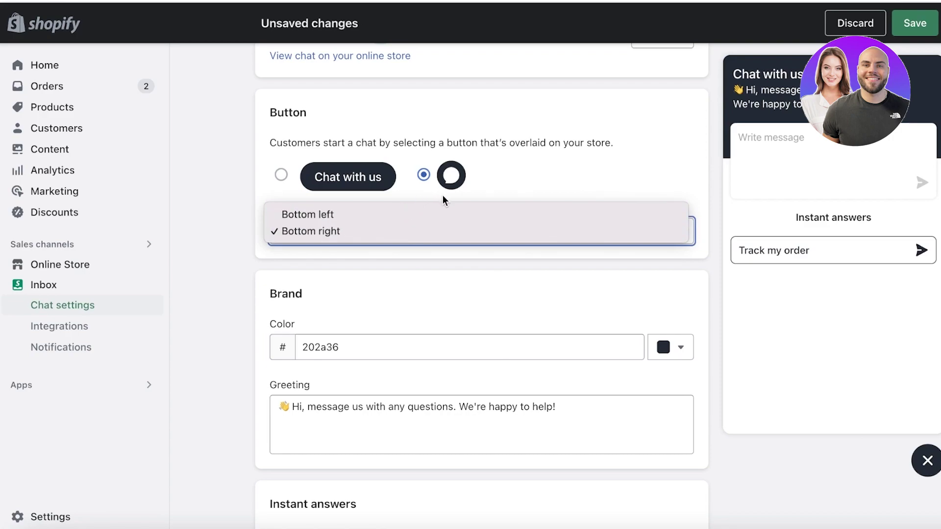
pyautogui.click(582, 183)
pyautogui.click(353, 174)
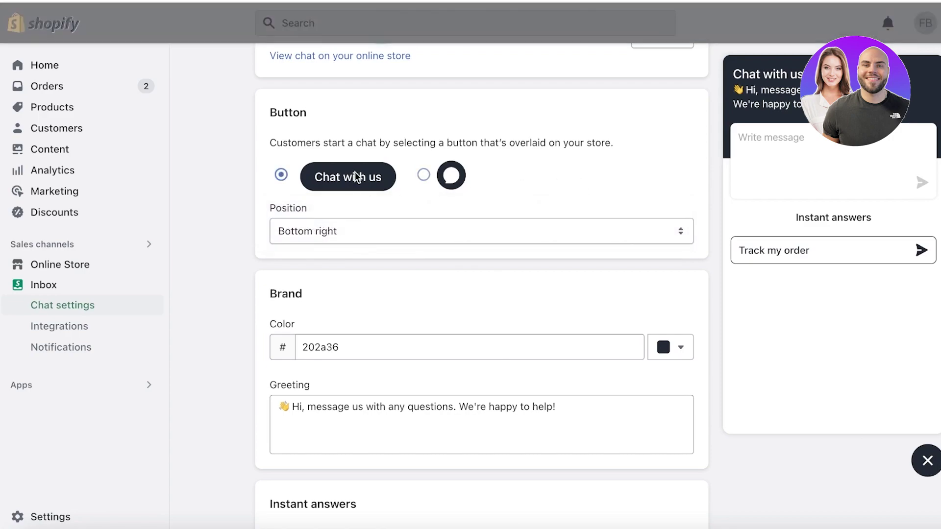
pyautogui.scroll(-1, 338, 285)
pyautogui.scroll(-1, 340, 286)
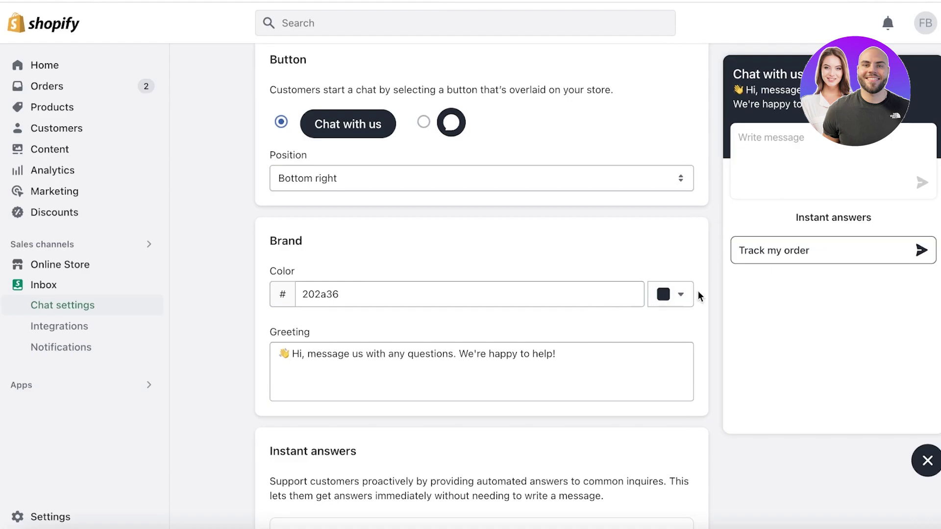
# Adjust hue and saturation in the brand colour picker until it reads ca7594.
pyautogui.click(666, 294)
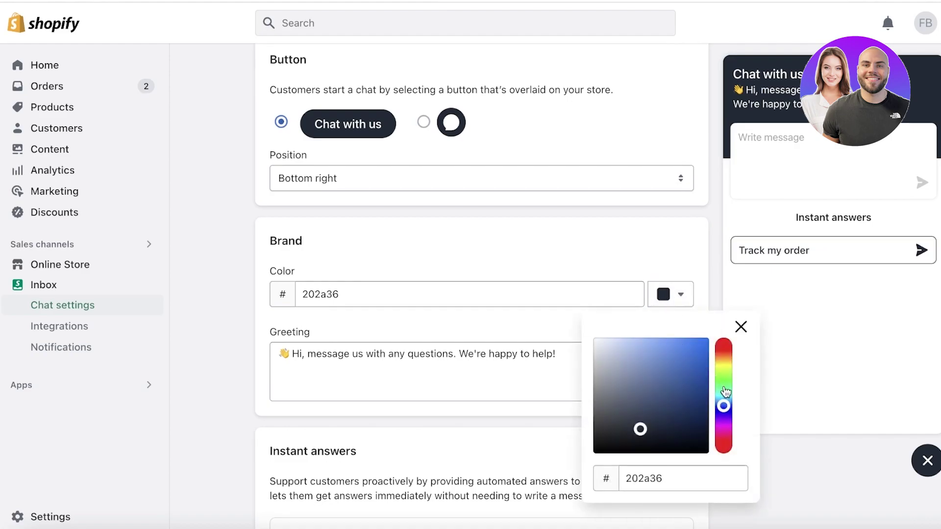
pyautogui.click(724, 426)
pyautogui.click(703, 382)
pyautogui.moveTo(703, 383); pyautogui.dragTo(647, 349)
pyautogui.moveTo(724, 428); pyautogui.dragTo(724, 441)
pyautogui.moveTo(622, 357); pyautogui.dragTo(641, 362)
pyautogui.click(630, 259)
pyautogui.scroll(-3, 435, 234)
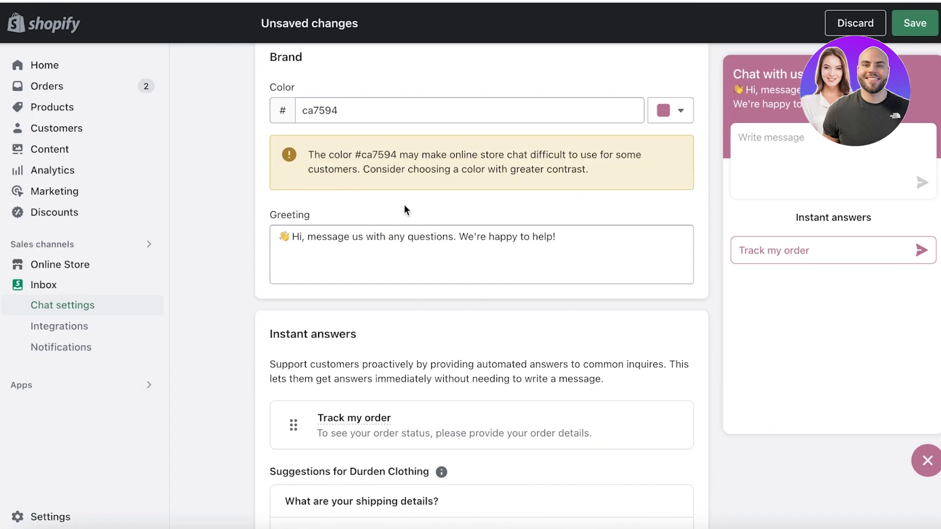
pyautogui.scroll(-1, 403, 205)
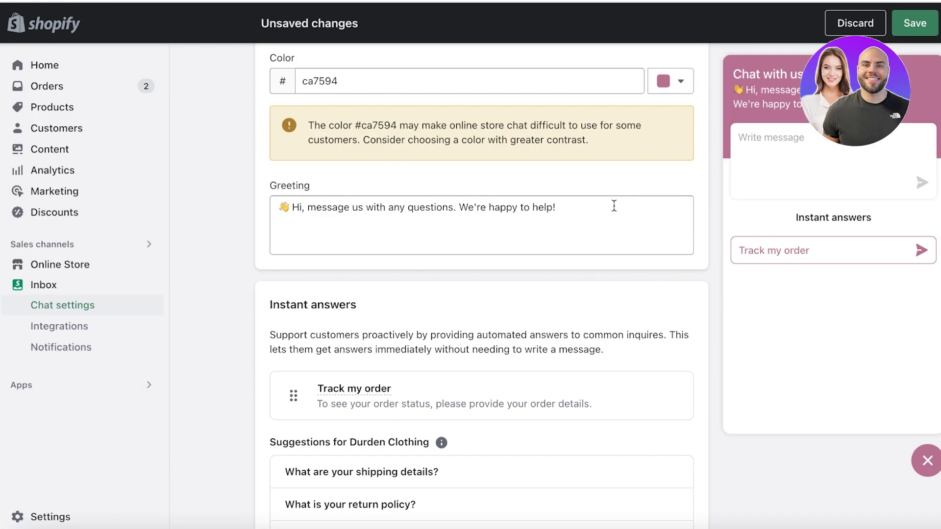
# Replace the greeting after 'Hi,' with 'Welcome to Durden Live Chat. Message us for any queries!'.
pyautogui.moveTo(614, 206); pyautogui.dragTo(307, 212)
pyautogui.press('BackSpace')
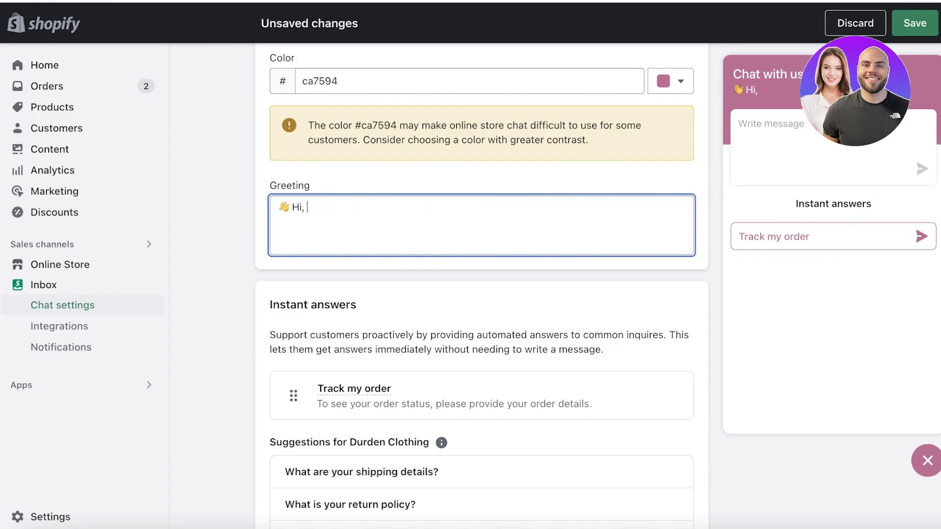
pyautogui.write('Welcome to Durden Live Chat. Message us for any queries!')
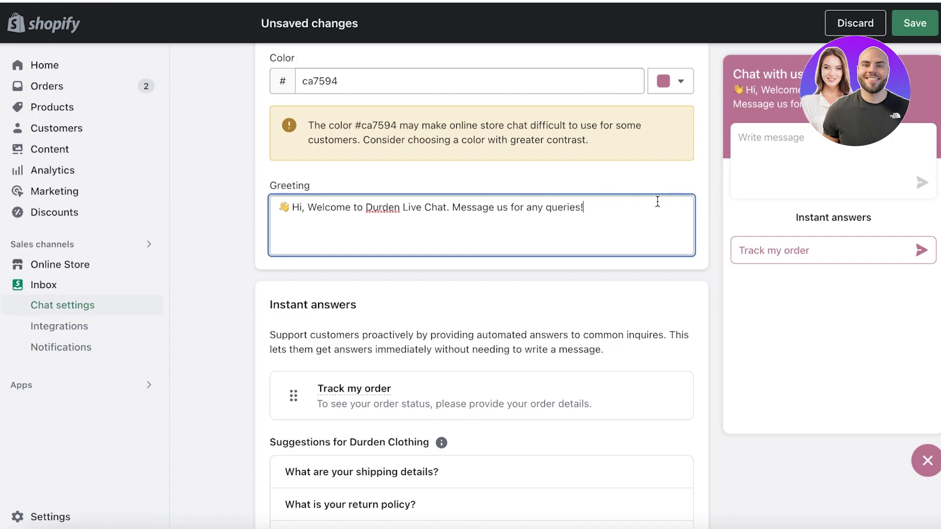
pyautogui.scroll(-2, 477, 206)
pyautogui.scroll(-5, 477, 206)
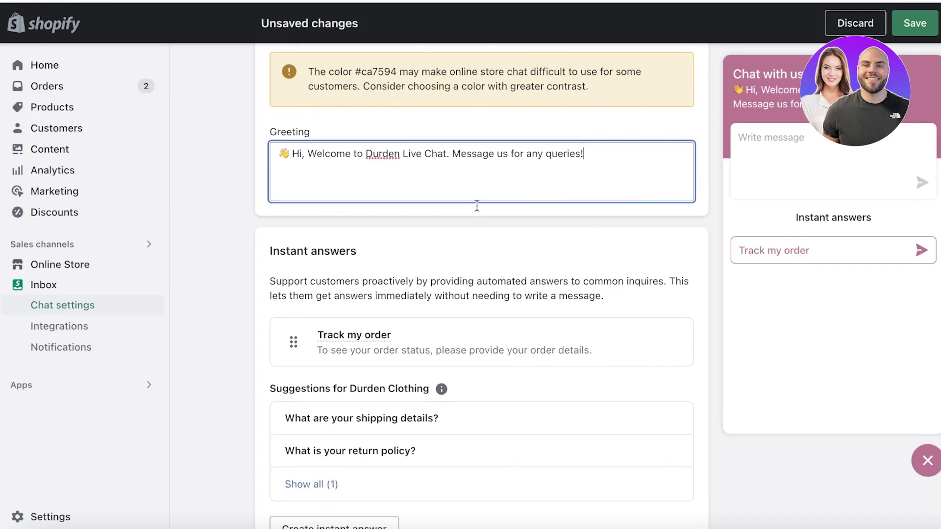
pyautogui.scroll(3, 650, 228)
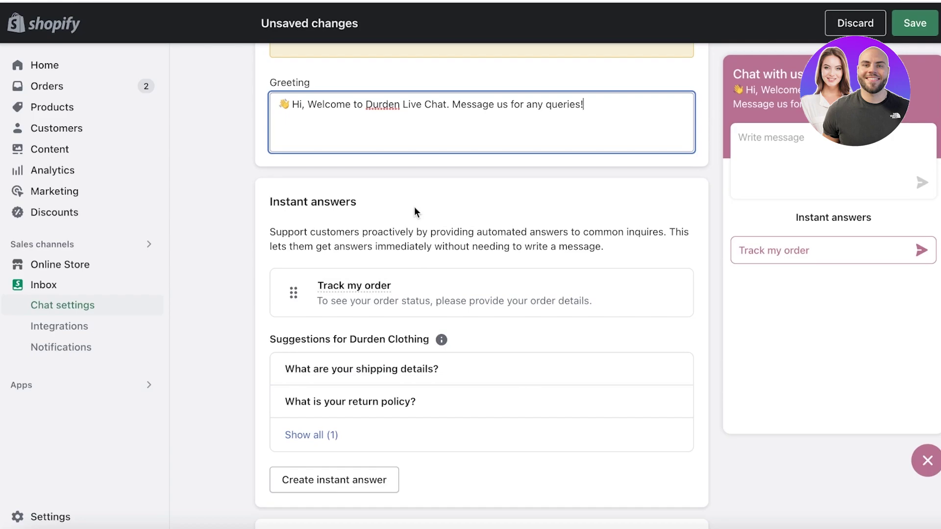
# Toggle the Track my order instant answer off and back on, leaving it enabled.
pyautogui.moveTo(442, 283)
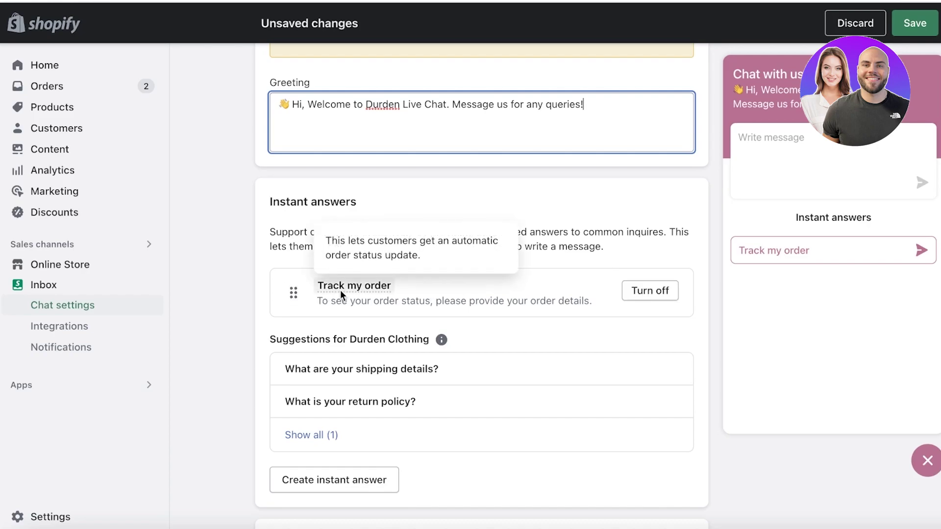
pyautogui.moveTo(346, 284)
pyautogui.click(466, 306)
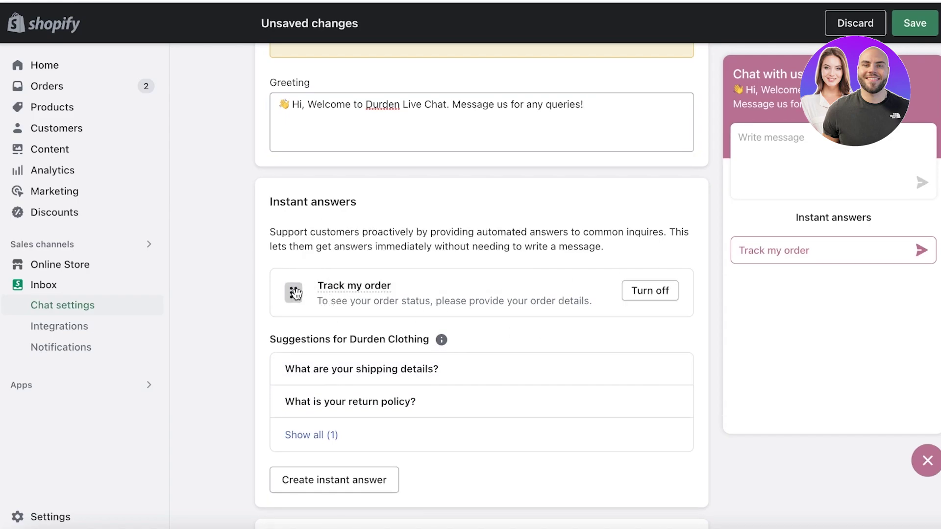
pyautogui.click(625, 291)
pyautogui.click(625, 291)
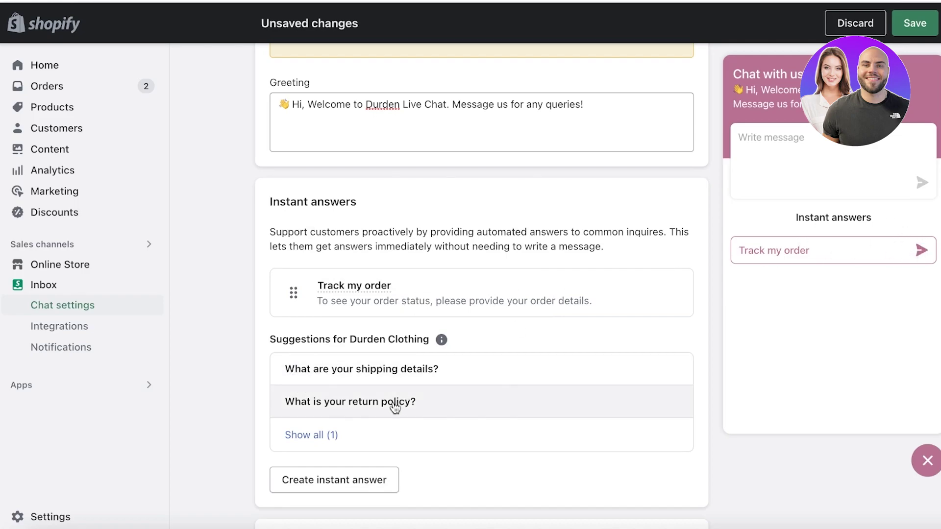
# Show all suggested instant answers, staying on the page when prompted to leave.
pyautogui.scroll(-4, 385, 392)
pyautogui.scroll(2, 375, 381)
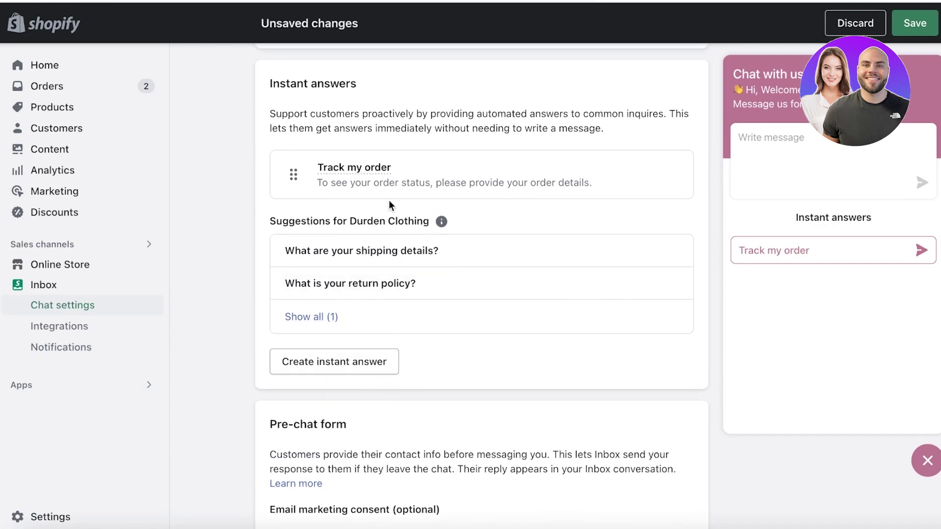
pyautogui.click(315, 317)
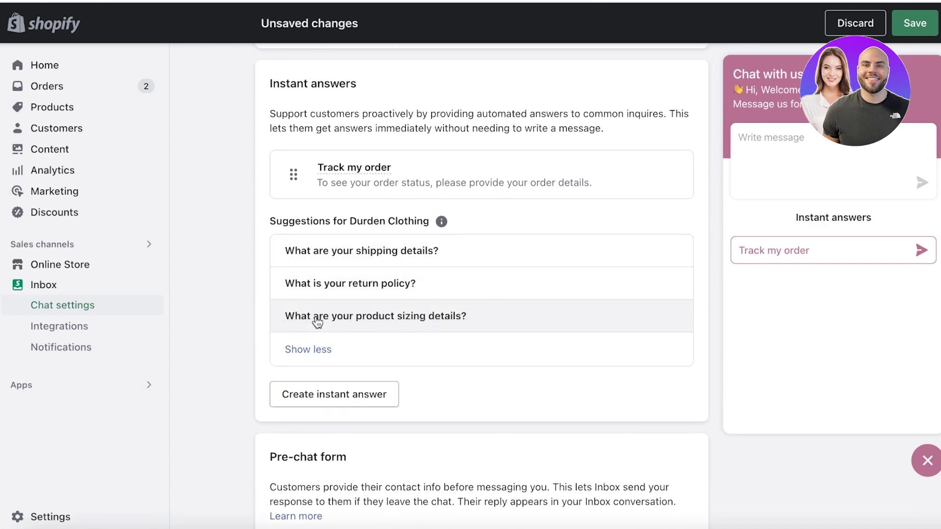
pyautogui.click(344, 400)
pyautogui.click(589, 344)
pyautogui.scroll(-1, 416, 333)
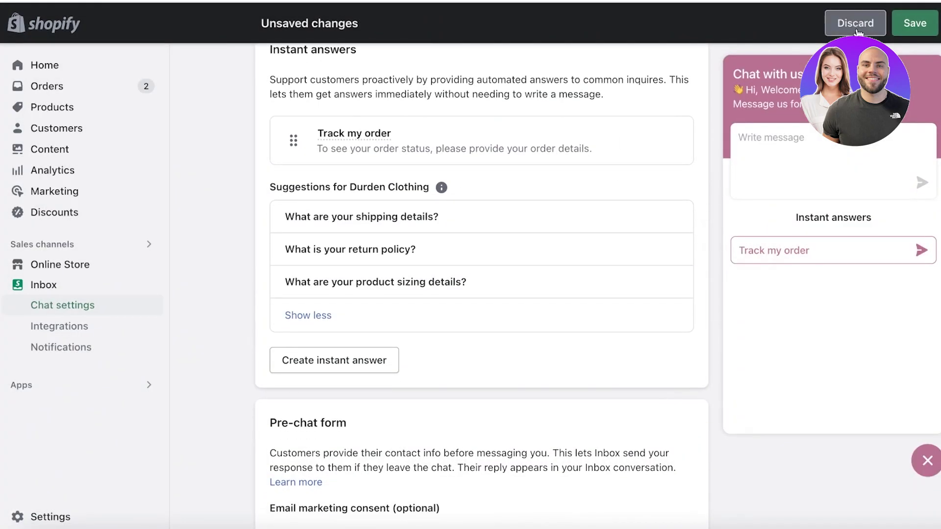
pyautogui.scroll(-1, 397, 158)
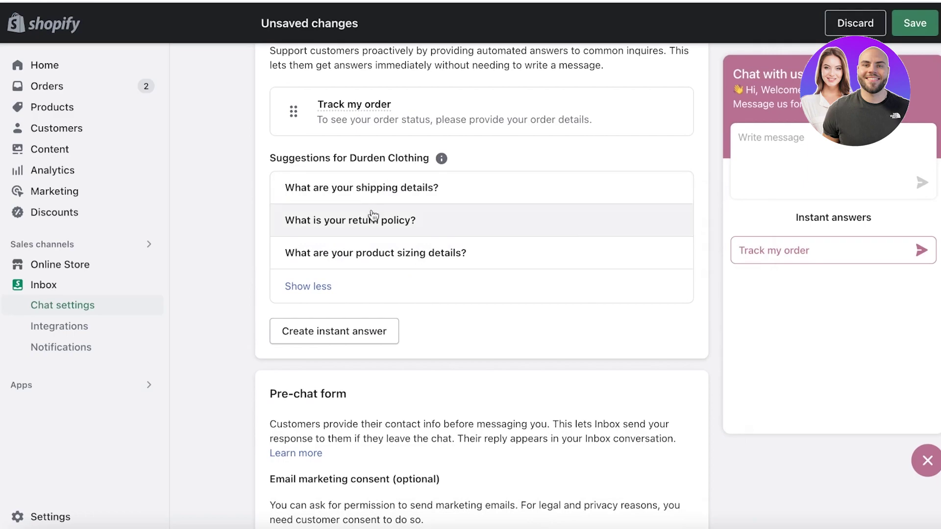
pyautogui.scroll(3, 357, 120)
pyautogui.scroll(-6, 292, 303)
pyautogui.scroll(5, 292, 303)
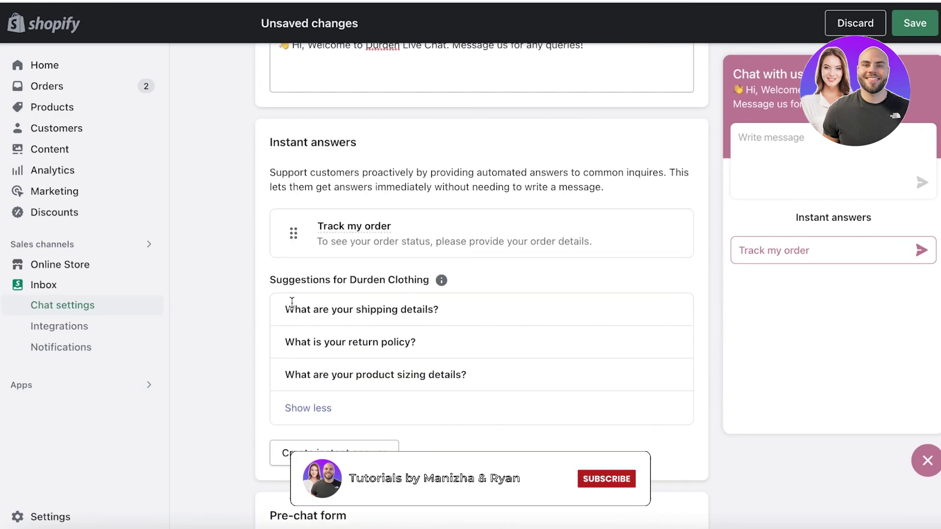
pyautogui.scroll(-5, 292, 302)
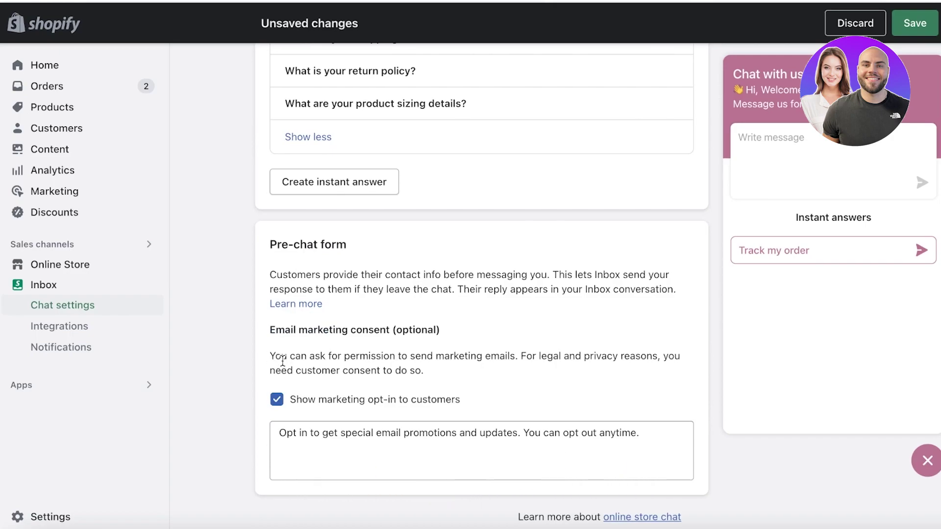
# Toggle the pre-chat form's 'Show marketing opt-in to customers' on and off, leaving it unchecked.
pyautogui.click(276, 399)
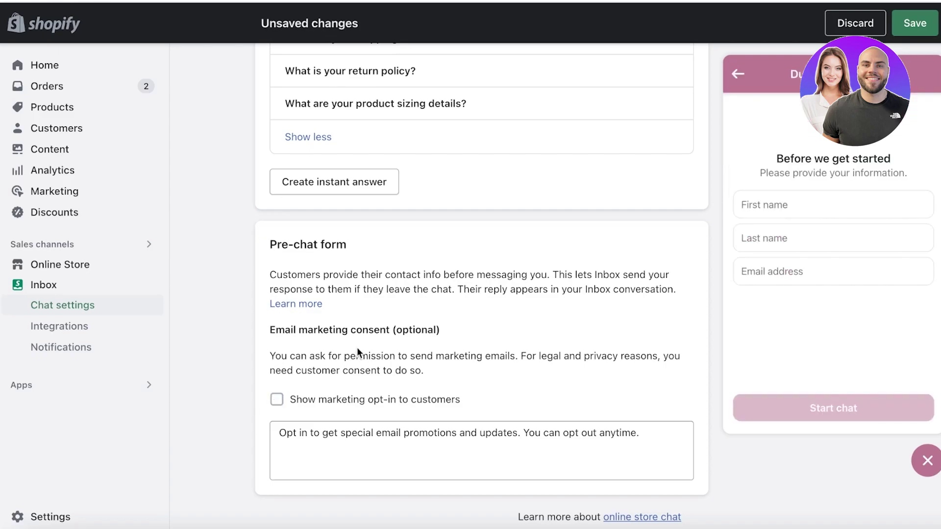
pyautogui.click(286, 401)
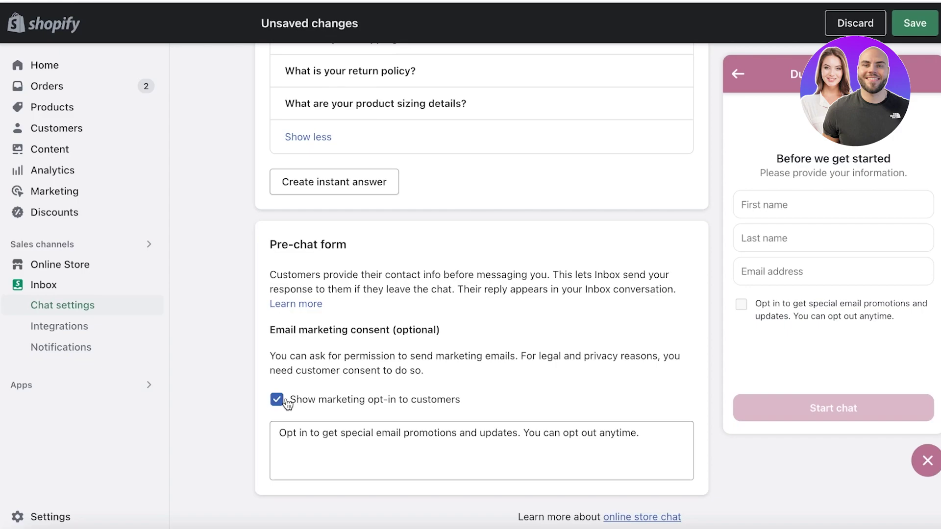
pyautogui.click(284, 410)
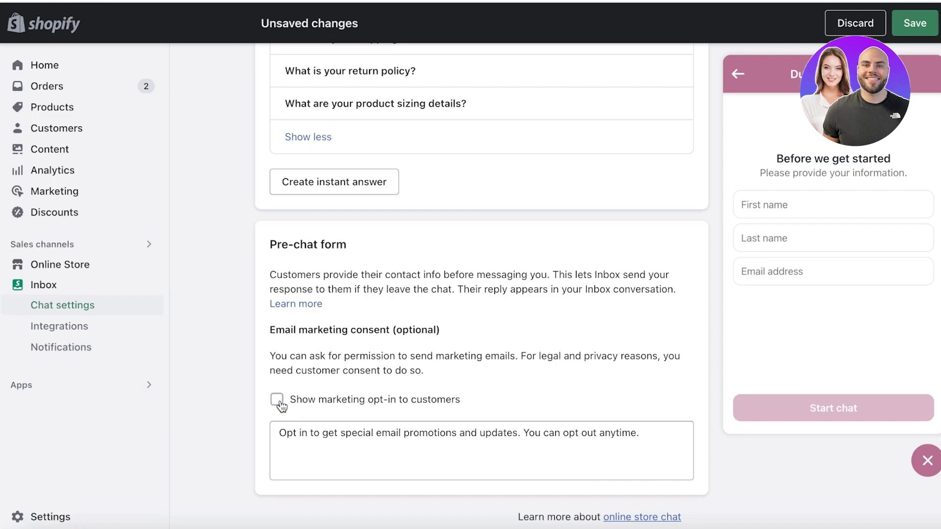
pyautogui.scroll(15, 368, 263)
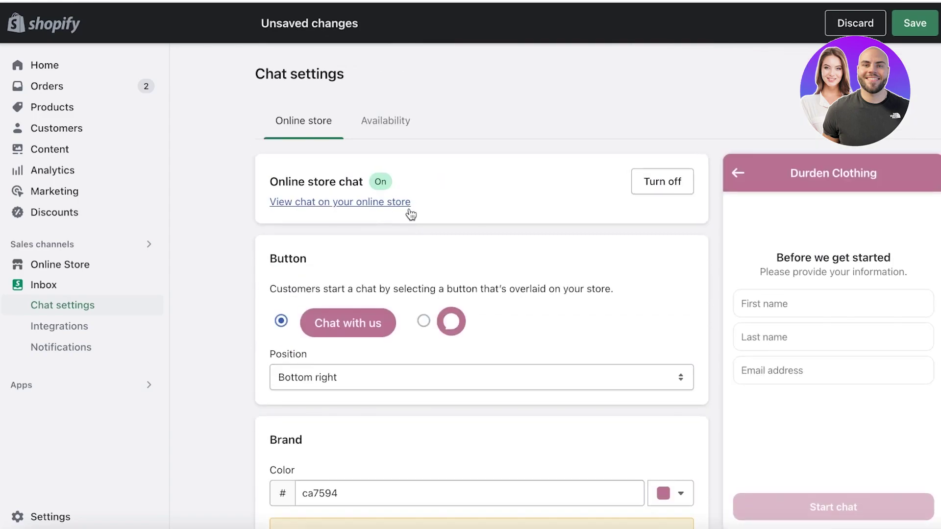
# Try the Availability tab, choosing Stay in the leave-page dialog to keep unsaved changes.
pyautogui.scroll(-1, 662, 128)
pyautogui.scroll(-1, 662, 129)
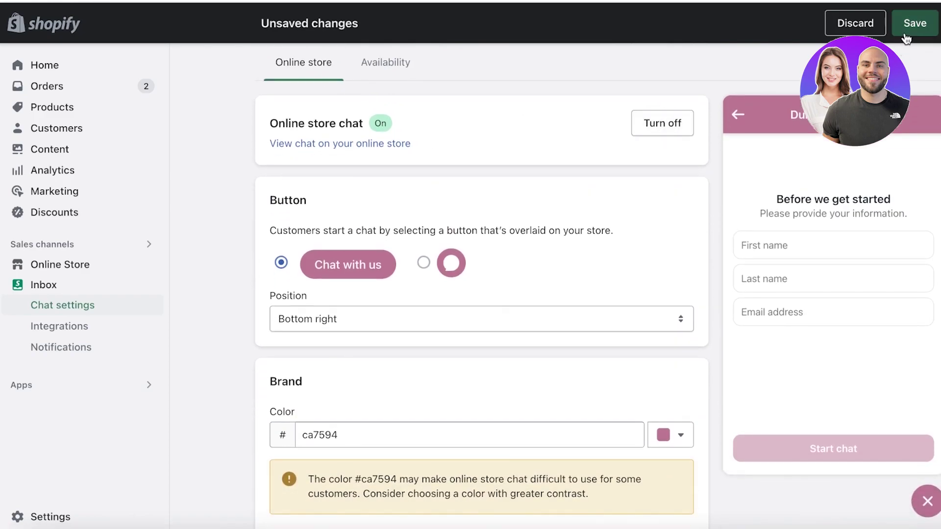
pyautogui.scroll(1, 316, 84)
pyautogui.click(373, 107)
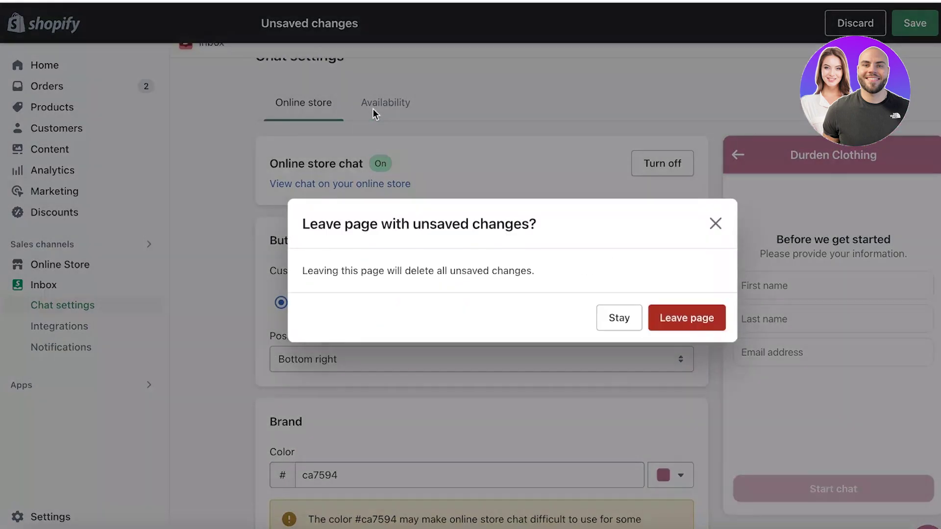
pyautogui.click(619, 319)
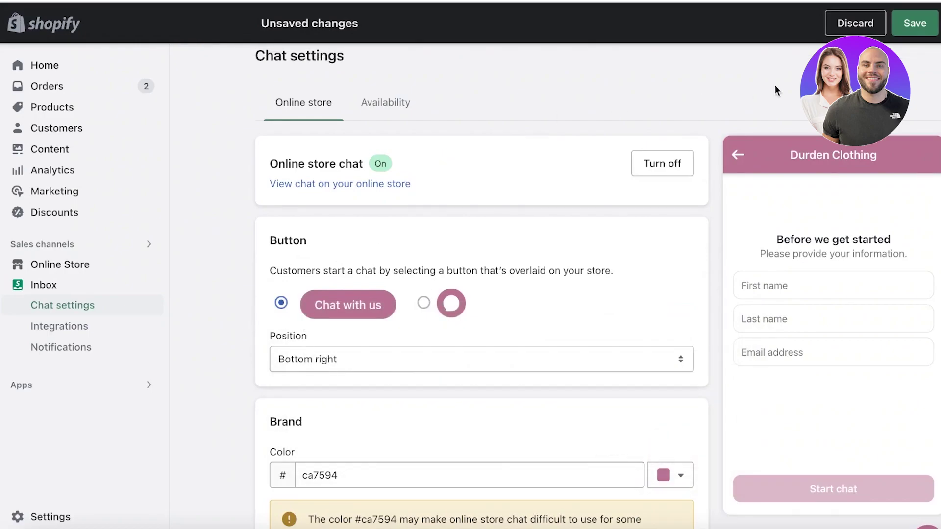
# Save the chat settings and view the Availability tab's 12:00 AM–11:59 PM daily hours.
pyautogui.click(914, 23)
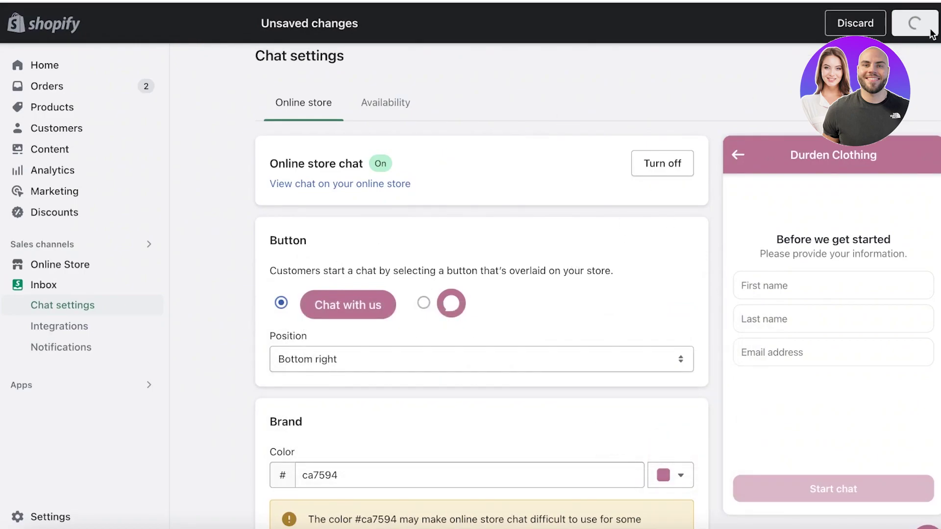
pyautogui.click(370, 107)
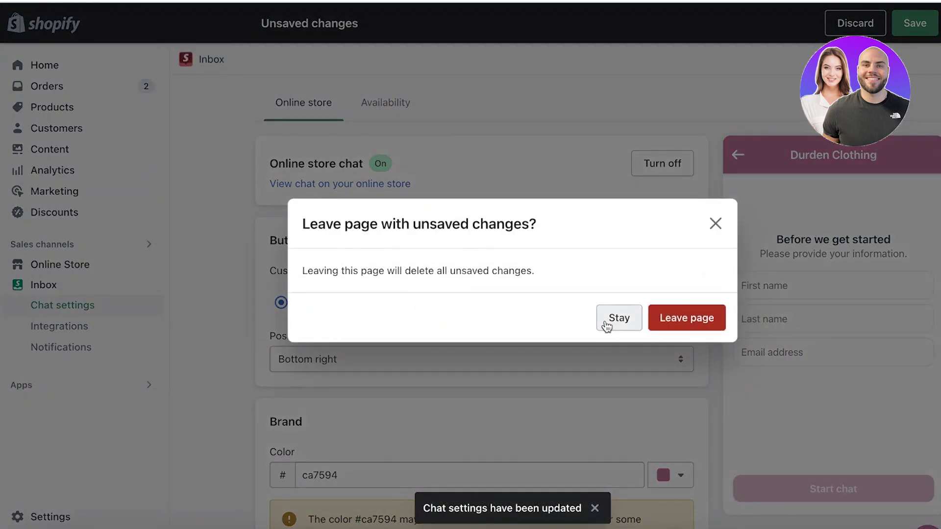
pyautogui.click(608, 320)
pyautogui.click(385, 102)
pyautogui.scroll(-1, 363, 141)
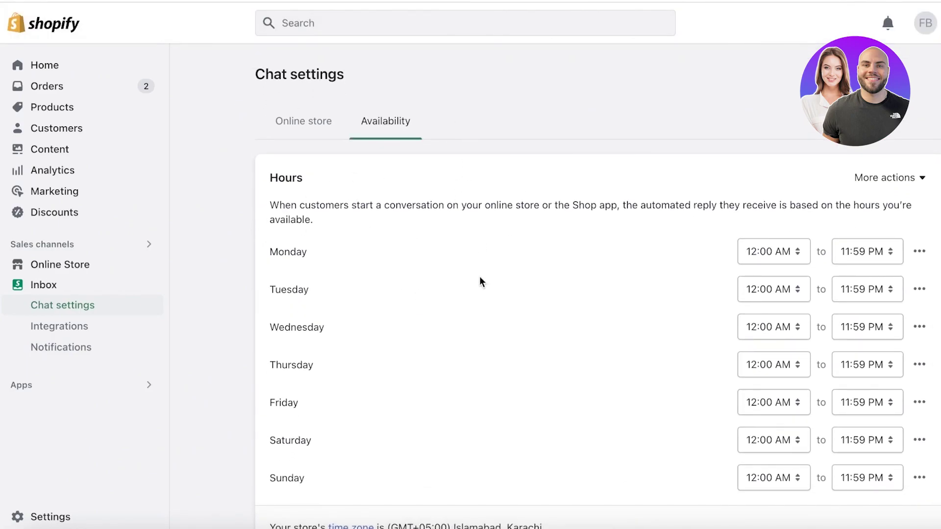
# Turn on the automated first reply in the chat Availability settings.
pyautogui.scroll(-3, 611, 244)
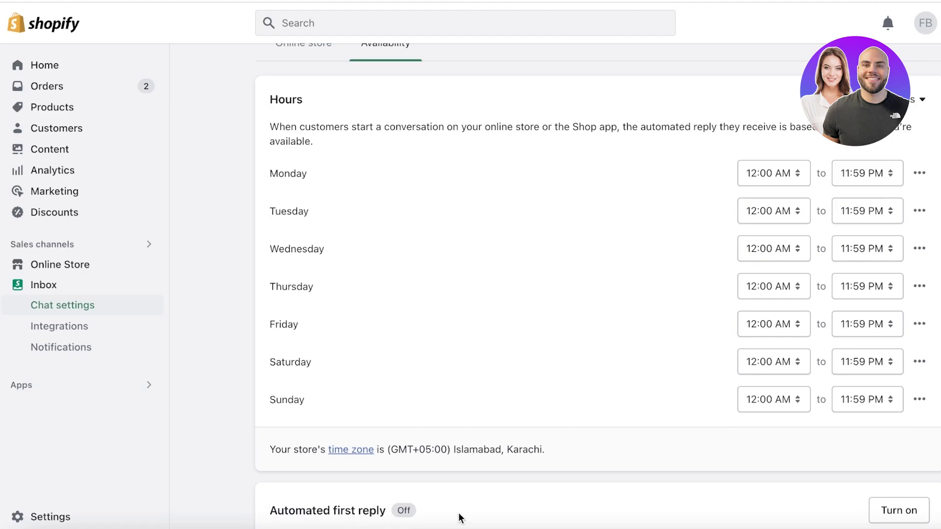
pyautogui.click(905, 508)
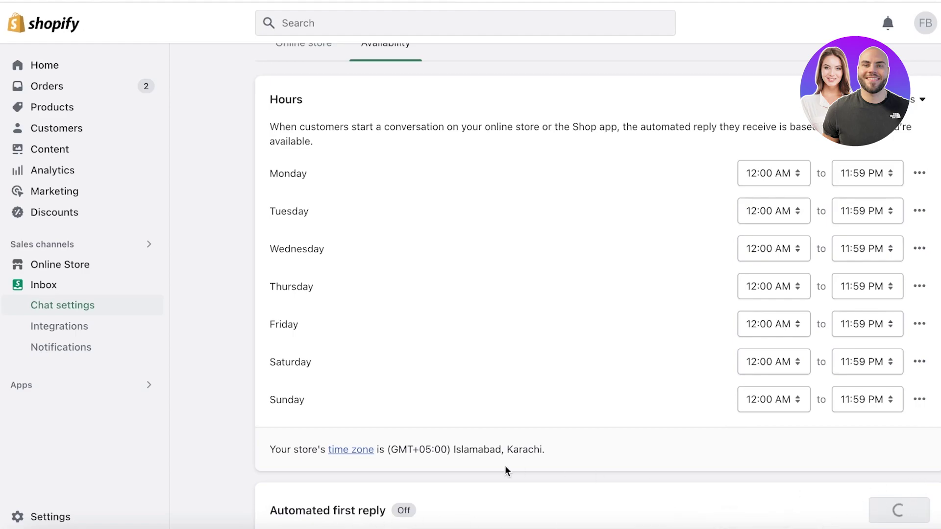
# Dismiss the confirmation toast and open the 'During available hours' reply message editor.
pyautogui.scroll(-3, 624, 340)
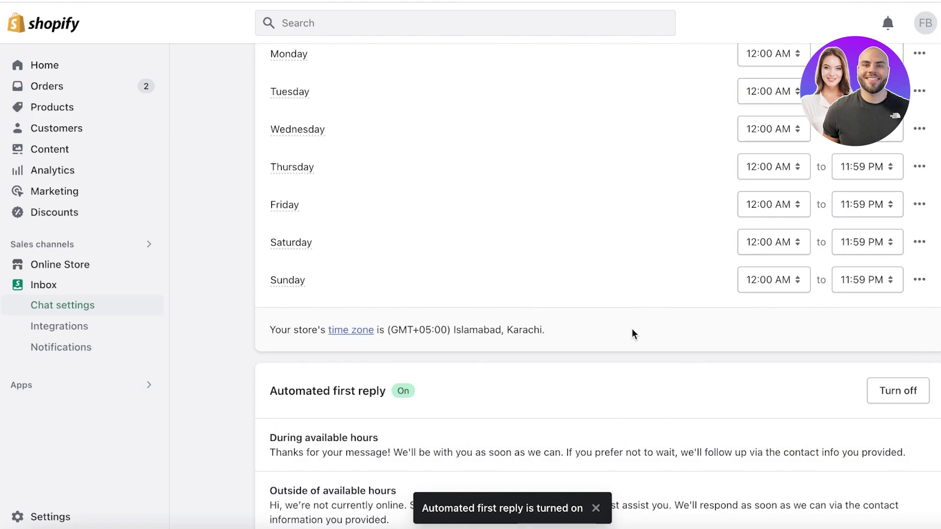
pyautogui.click(595, 509)
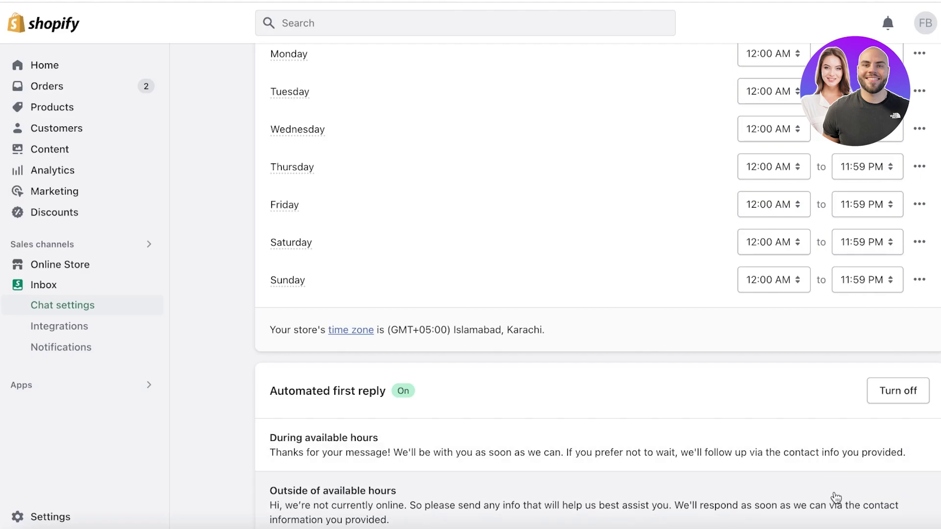
pyautogui.click(397, 443)
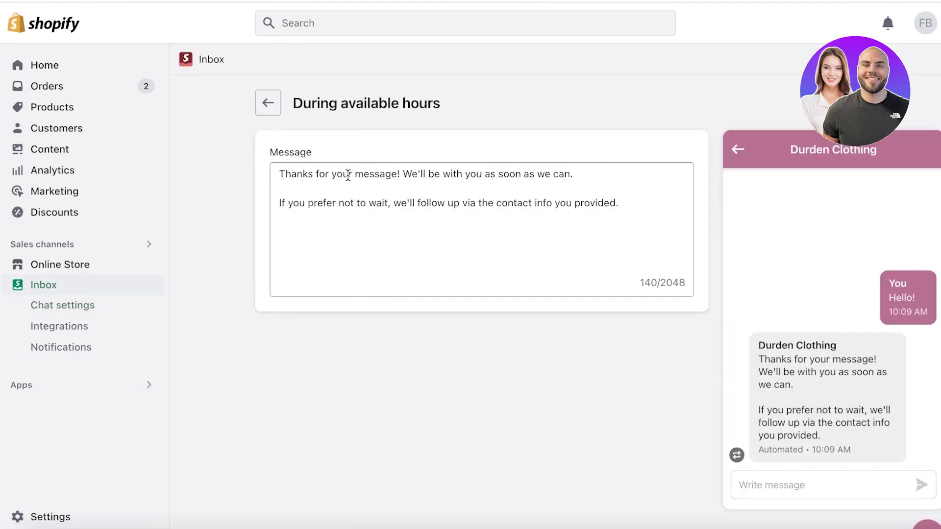
# Review the 'Outside of available hours' reply message, then return to the Availability tab.
pyautogui.click(268, 104)
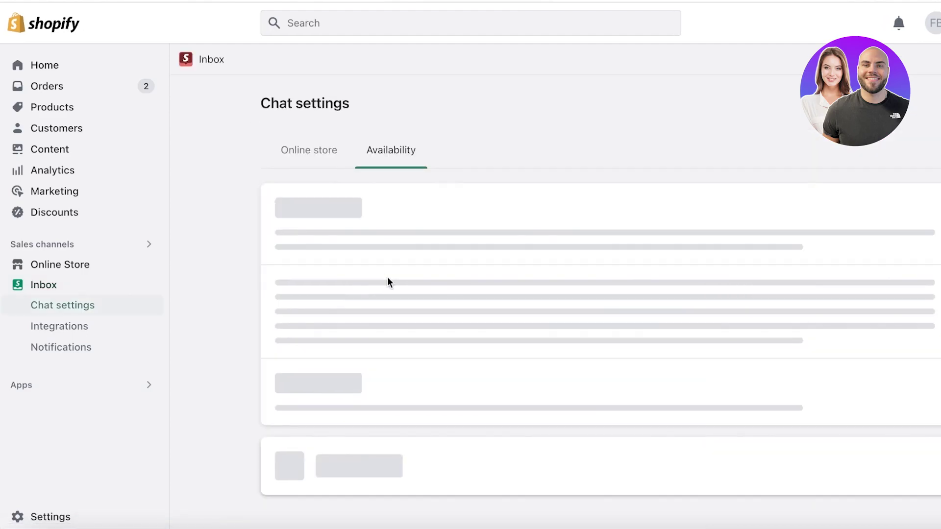
pyautogui.scroll(-3, 387, 463)
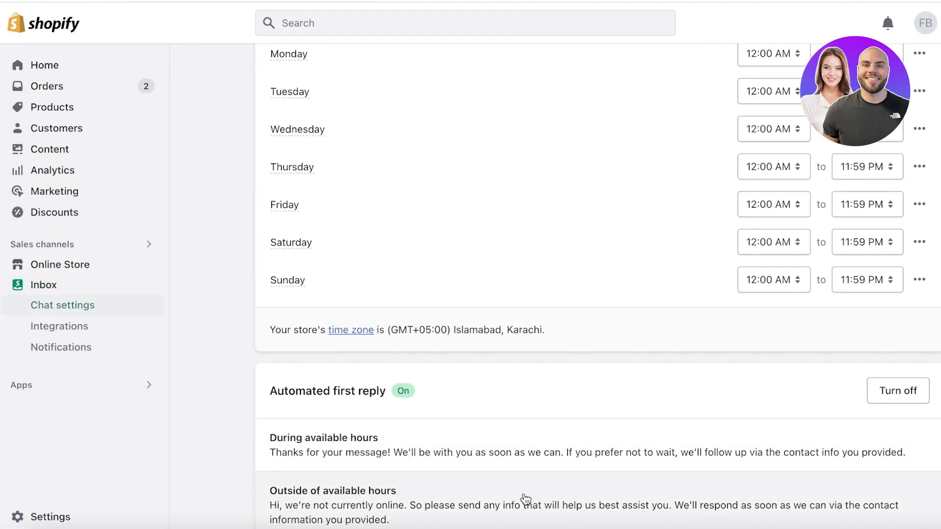
pyautogui.click(523, 497)
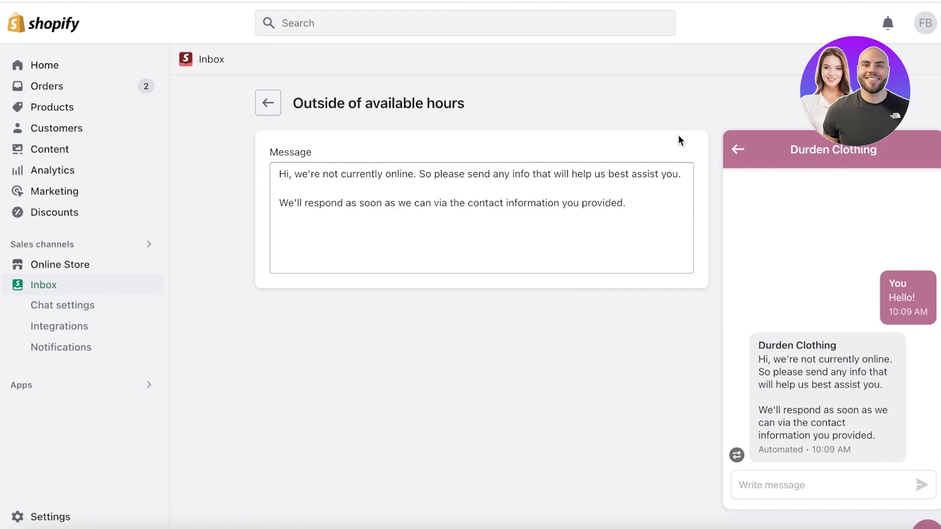
pyautogui.click(265, 104)
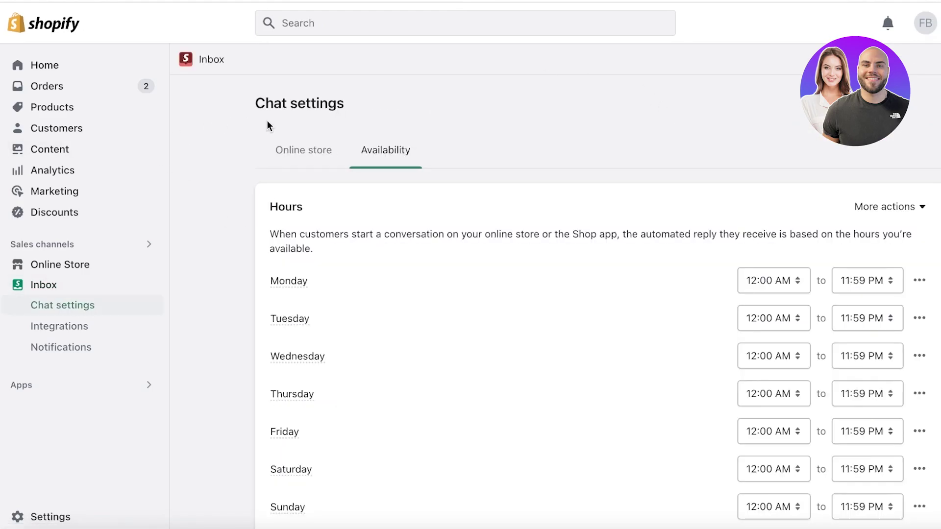
pyautogui.scroll(-5, 295, 204)
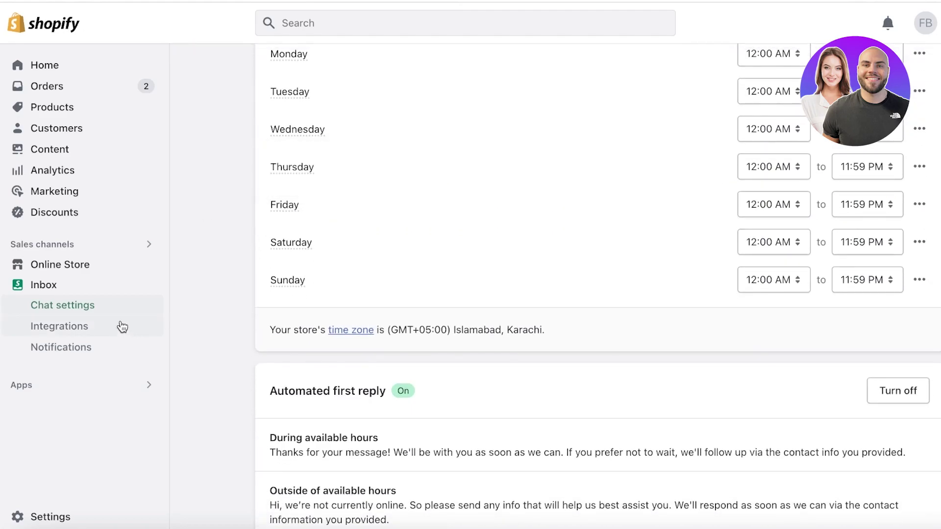
# Open Inbox Notifications and review the mobile, desktop and email notification triggers.
pyautogui.click(81, 325)
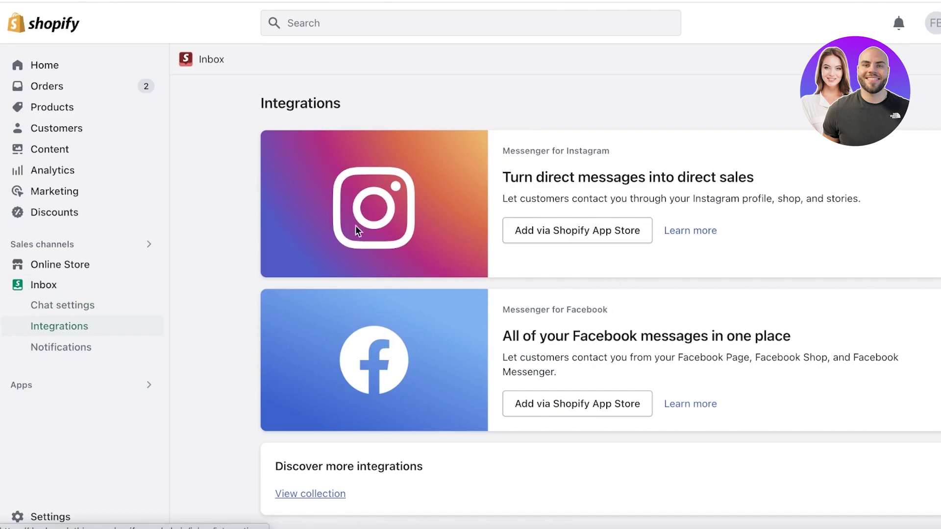
pyautogui.click(45, 348)
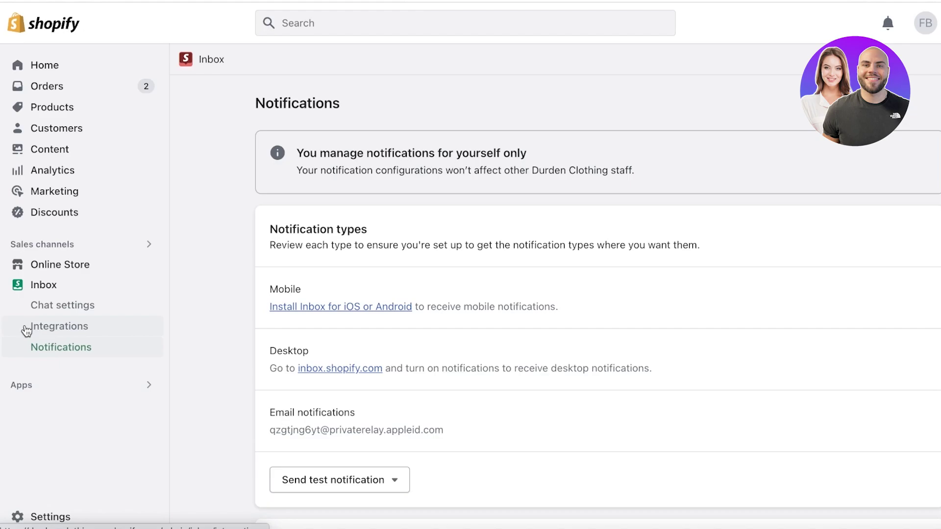
pyautogui.scroll(-5, 88, 321)
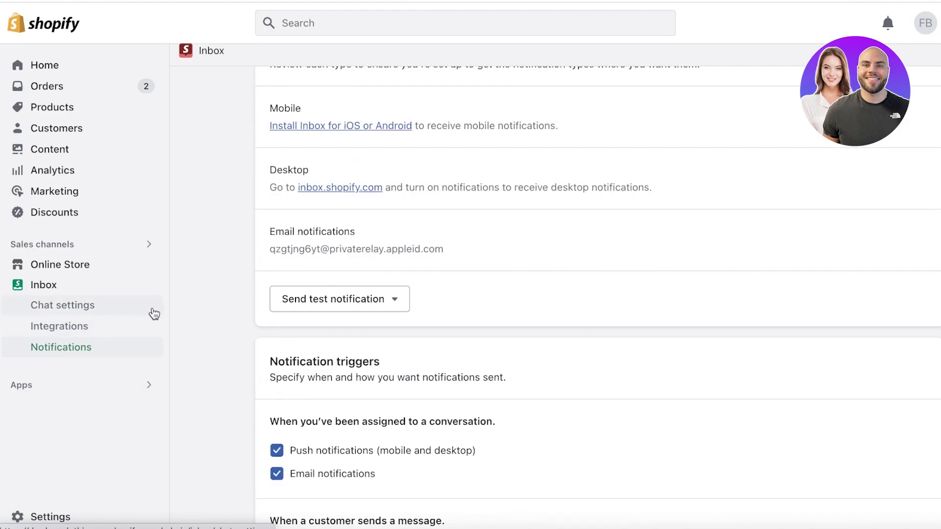
pyautogui.scroll(-5, 83, 349)
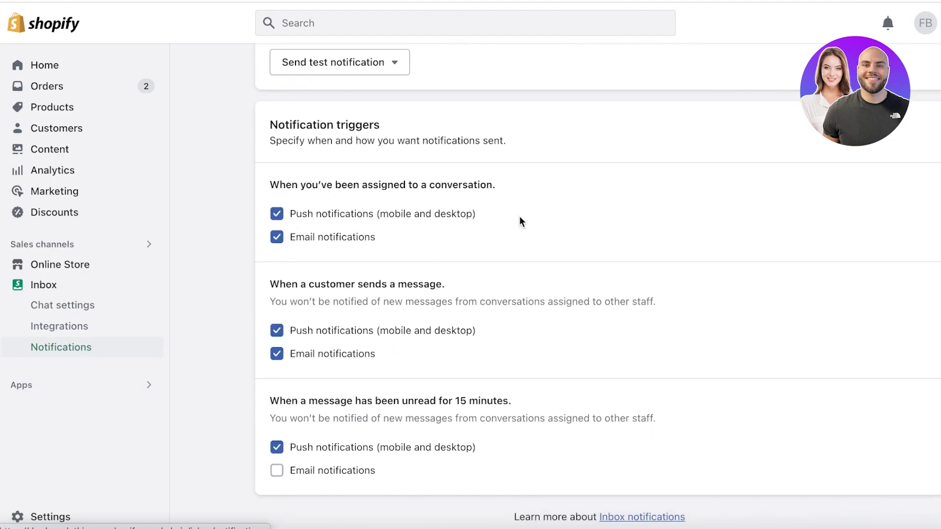
pyautogui.scroll(1, 519, 220)
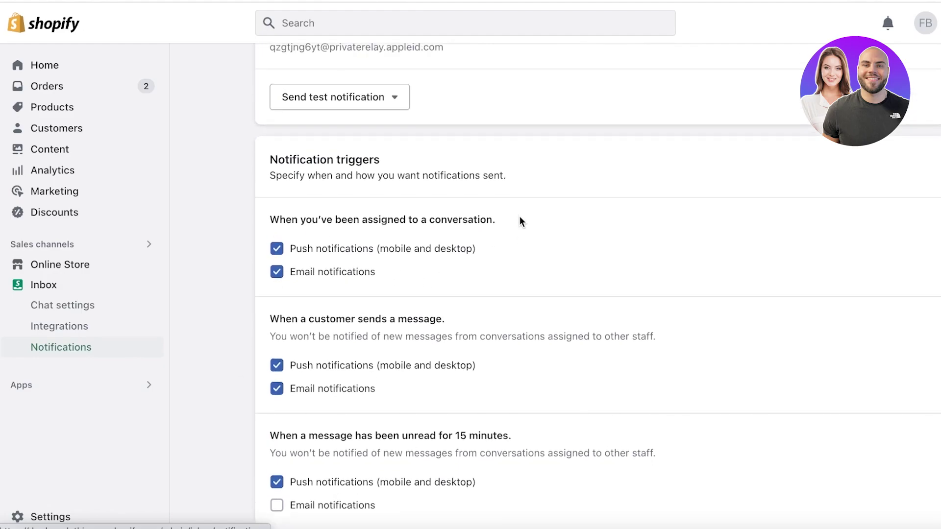
pyautogui.scroll(-1, 520, 217)
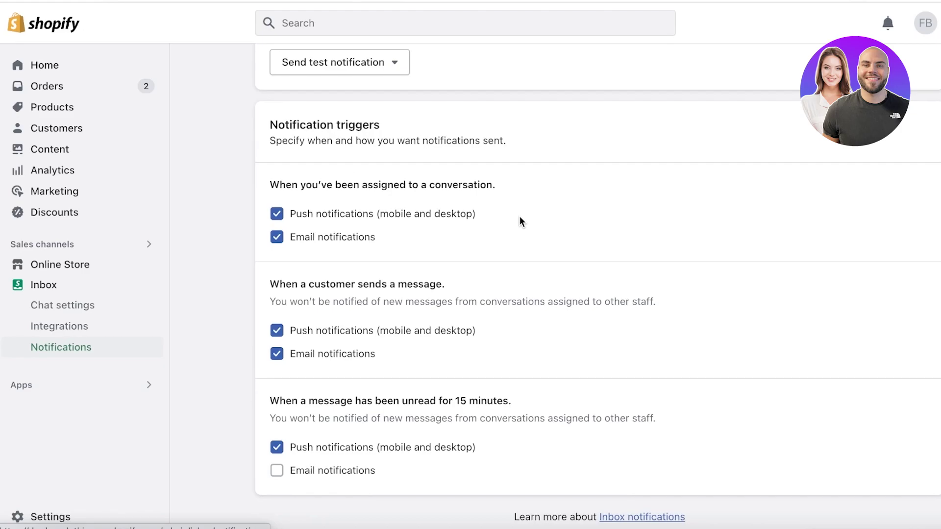
pyautogui.scroll(10, 519, 216)
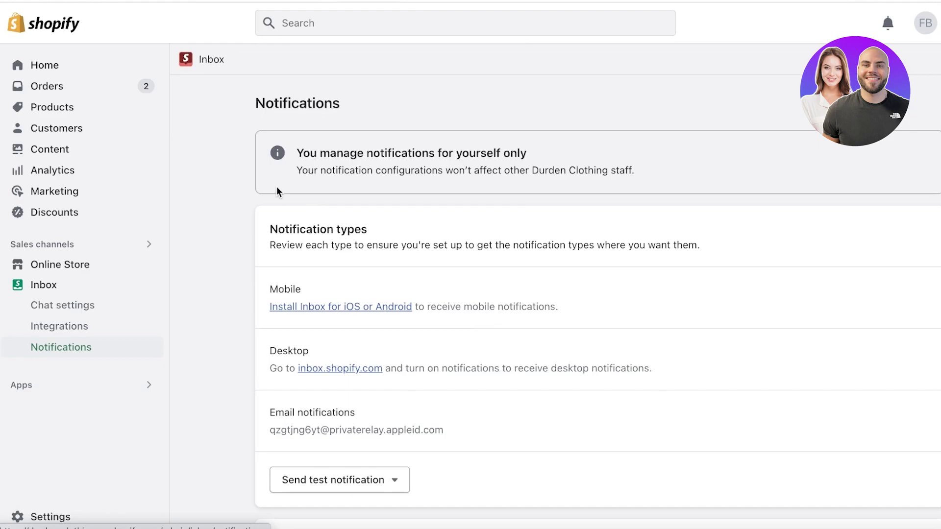
# Go to the Inbox chat settings page.
pyautogui.click(49, 305)
pyautogui.click(50, 286)
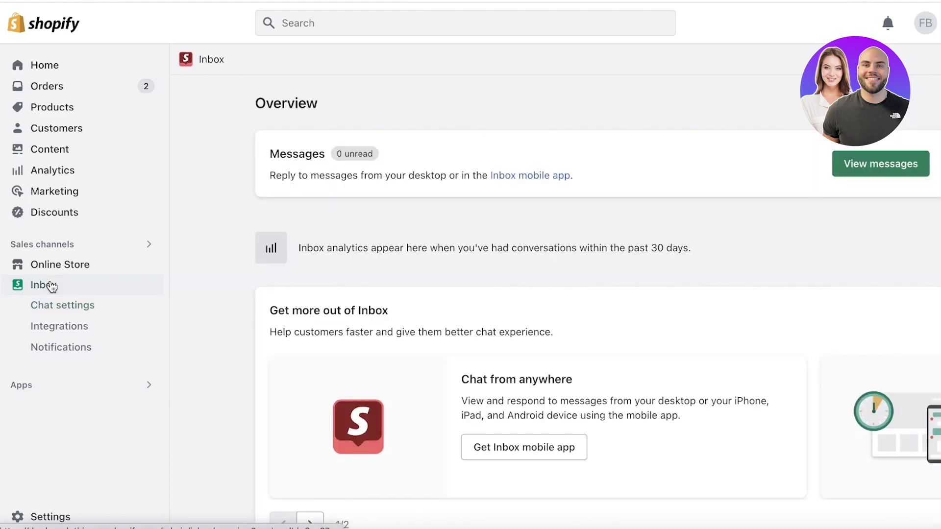
pyautogui.scroll(-2, 459, 205)
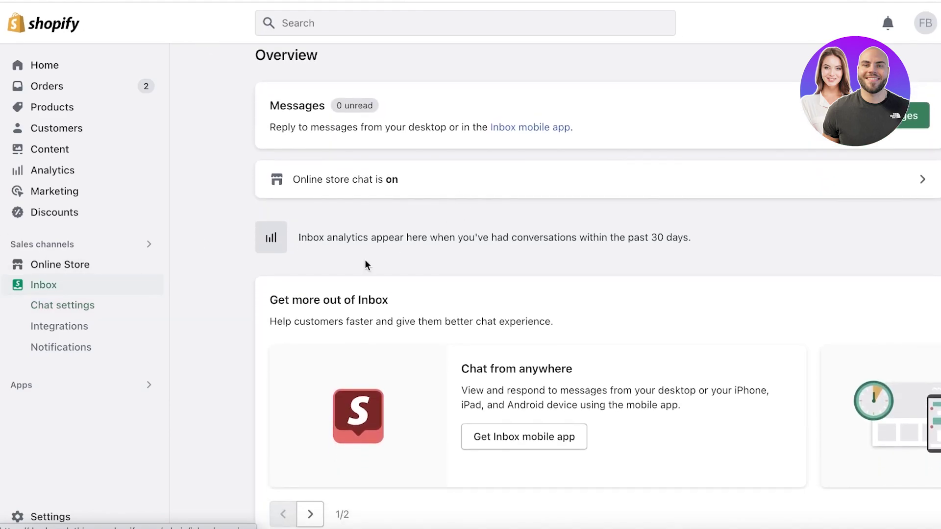
pyautogui.click(102, 305)
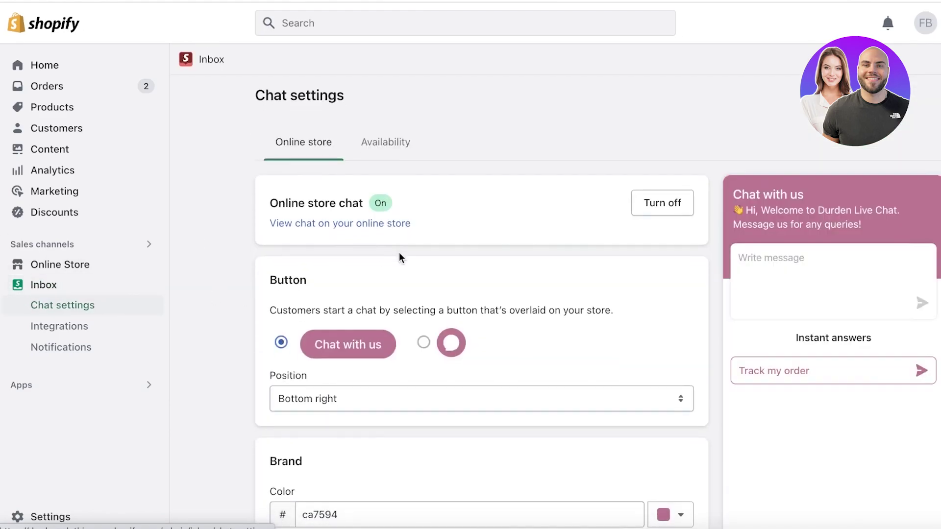
pyautogui.scroll(-3, 399, 252)
pyautogui.scroll(-8, 399, 252)
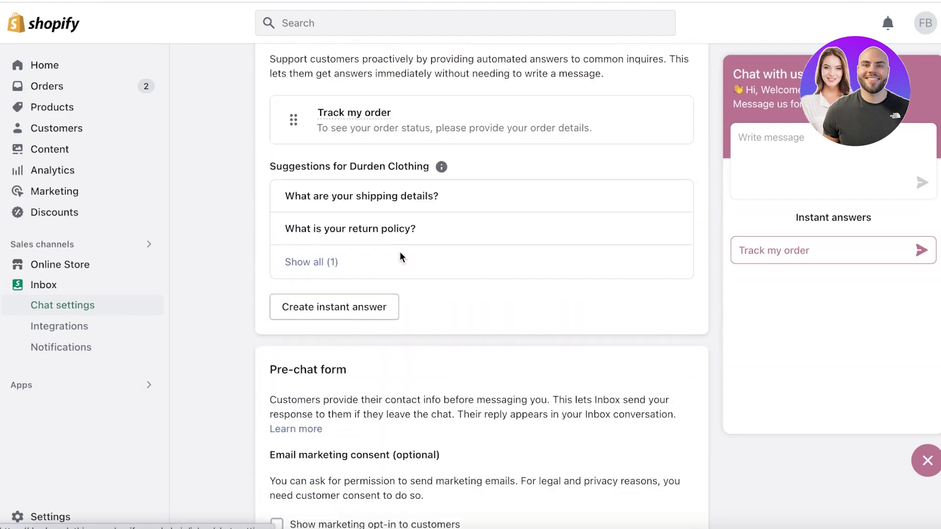
# Save an instant answer 'Do you have free shipping?' stating free shipping isn't currently offered.
pyautogui.click(322, 308)
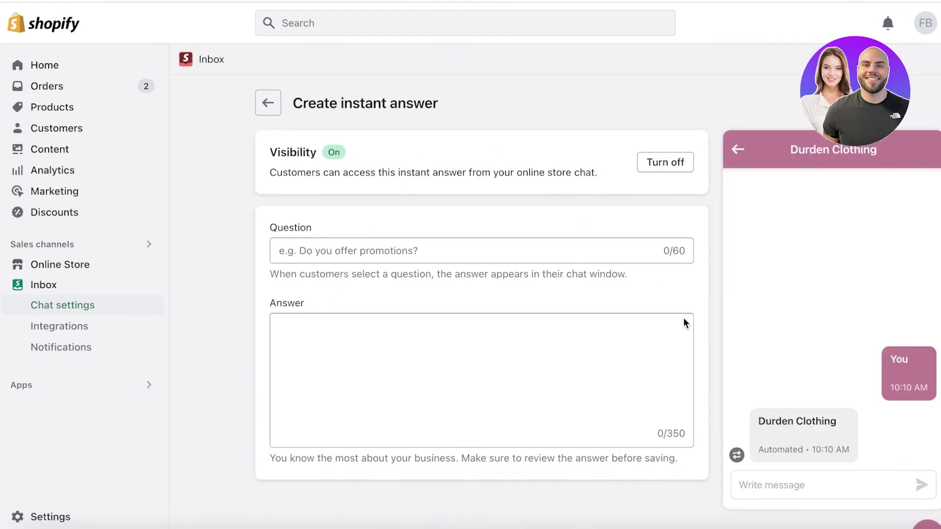
pyautogui.click(347, 259)
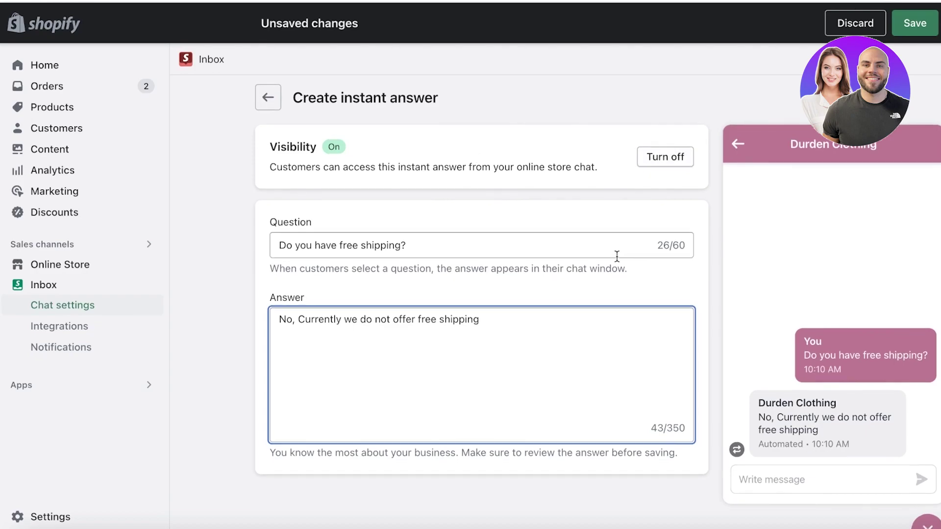
pyautogui.scroll(-2, 672, 263)
pyautogui.click(933, 22)
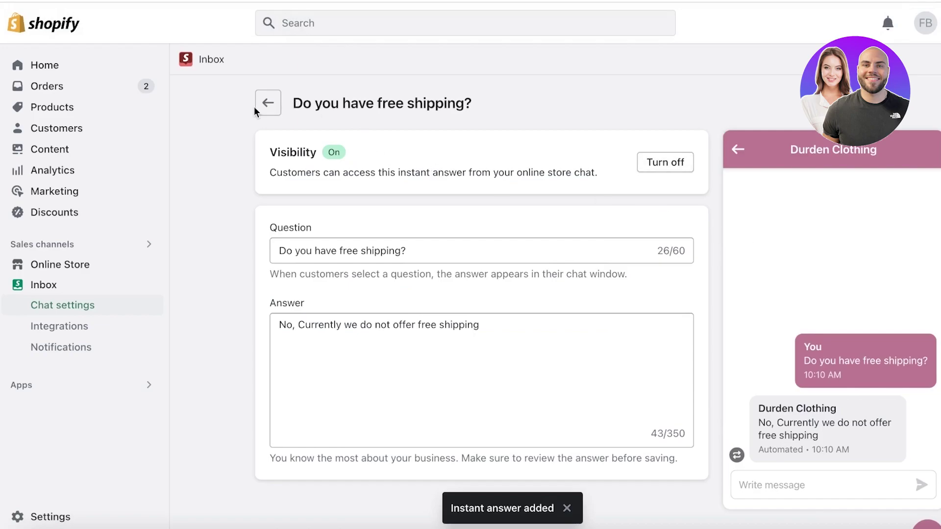
pyautogui.click(268, 102)
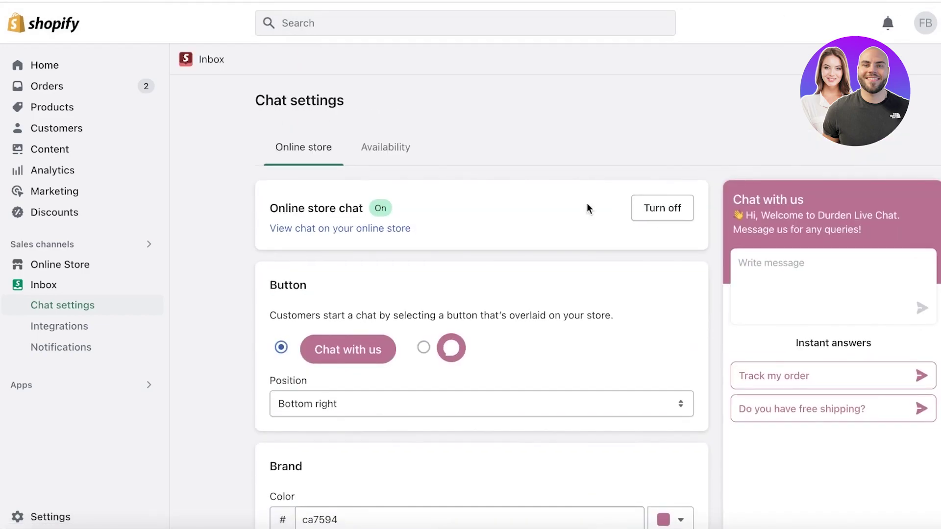
# Open the live storefront chat and ask 'Do you have free shipping?'.
pyautogui.click(147, 267)
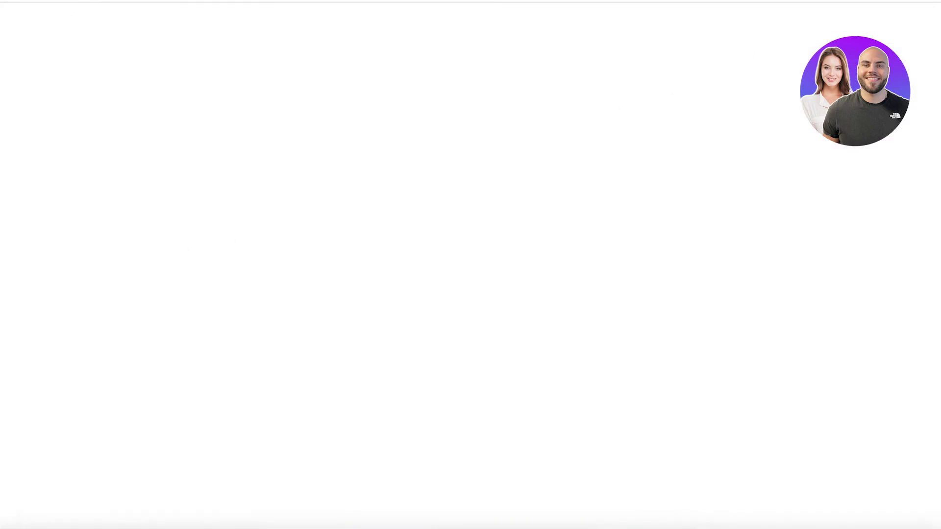
pyautogui.scroll(-10, 633, 38)
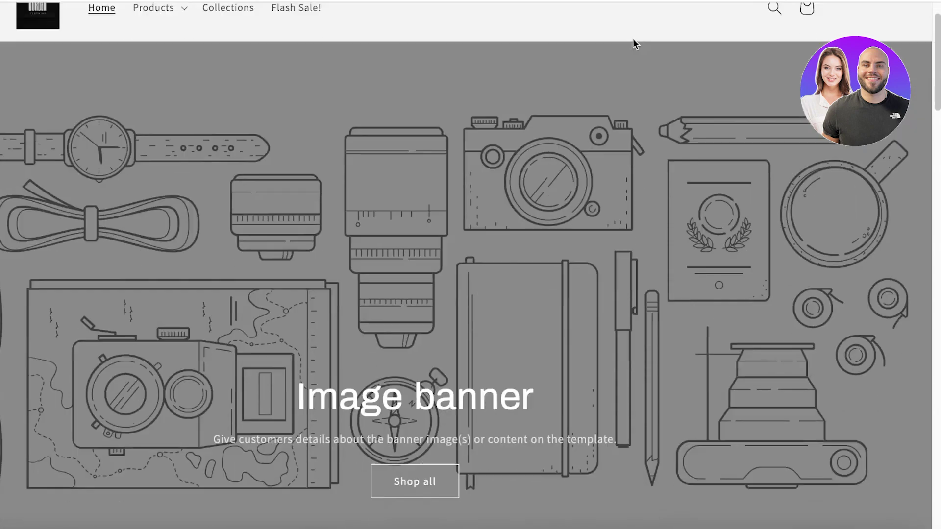
pyautogui.scroll(5, 771, 150)
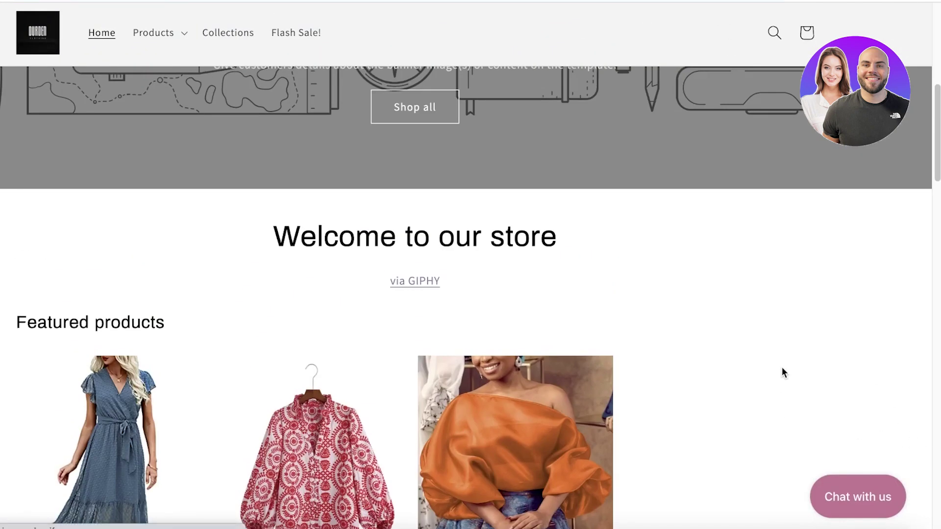
pyautogui.scroll(6, 779, 343)
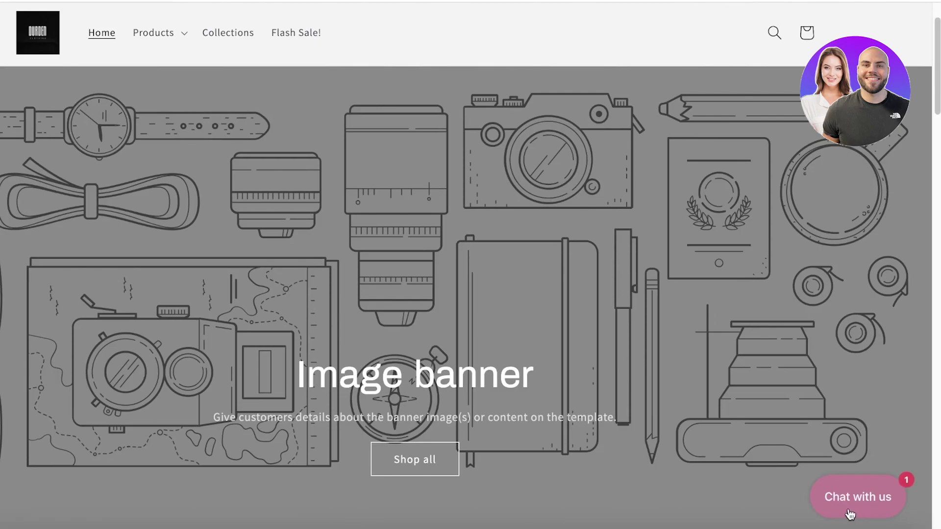
pyautogui.click(850, 509)
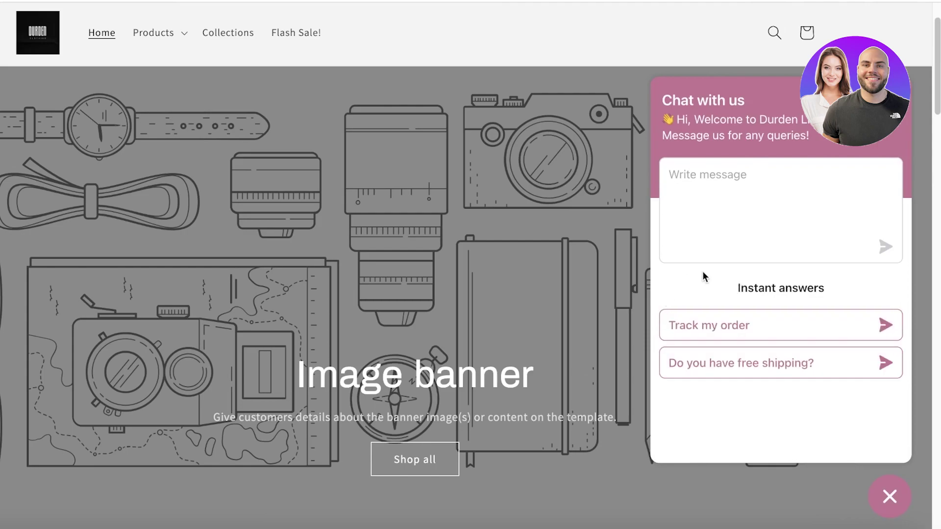
pyautogui.click(740, 360)
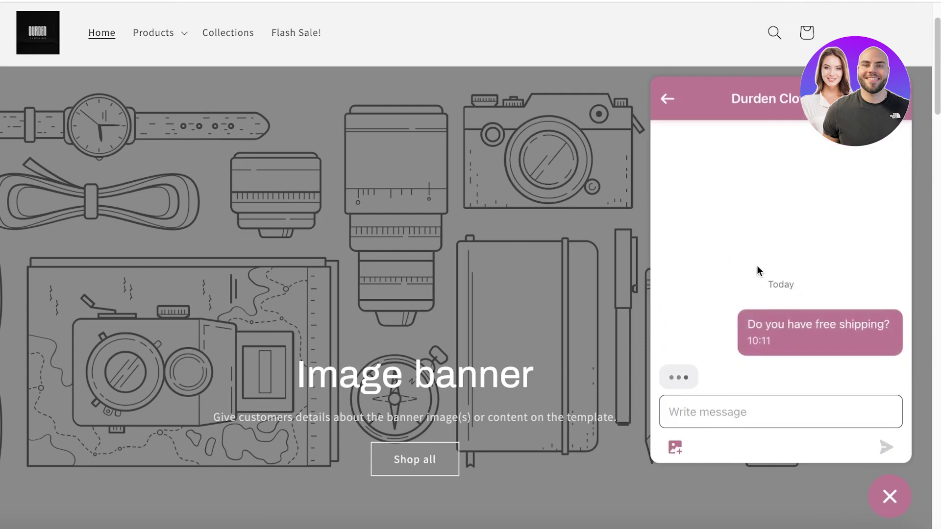
# Revisit the free-shipping conversation and assistance form, then close the storefront chat.
pyautogui.click(666, 101)
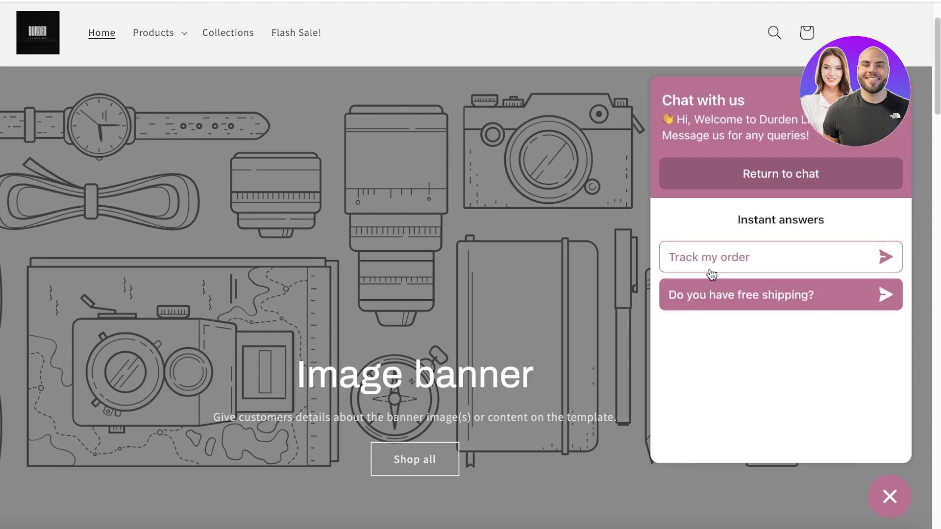
pyautogui.click(750, 170)
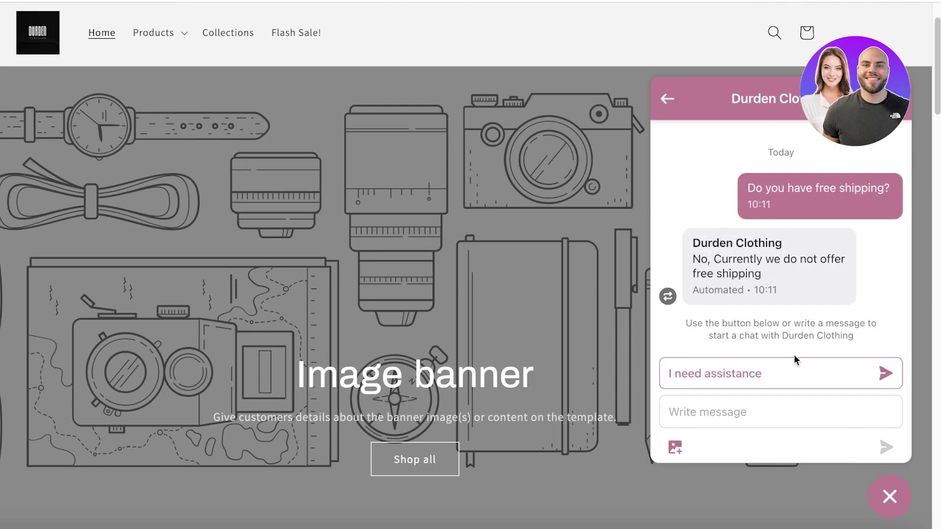
pyautogui.click(790, 374)
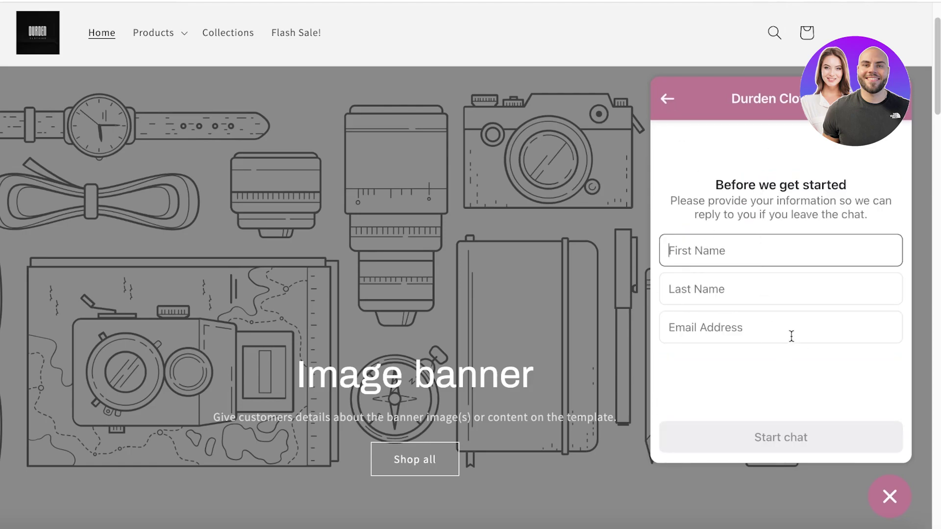
pyautogui.click(682, 103)
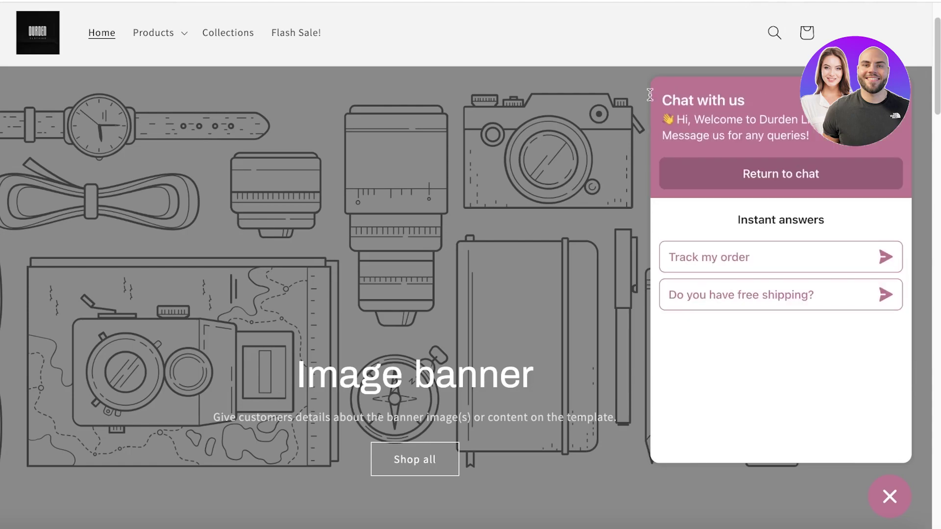
pyautogui.click(876, 495)
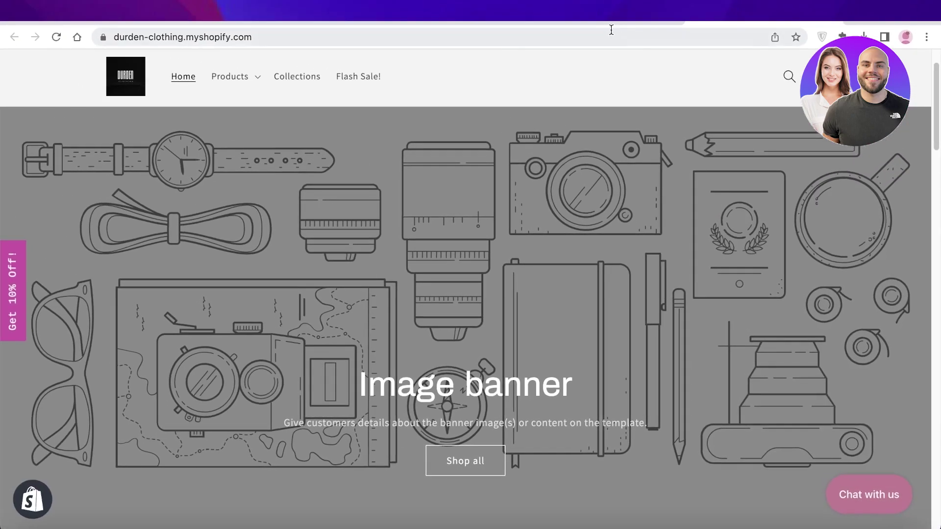
# Back in the admin, open the Inbox Overview showing 0 unread messages and chat on.
pyautogui.click(611, 26)
pyautogui.click(63, 113)
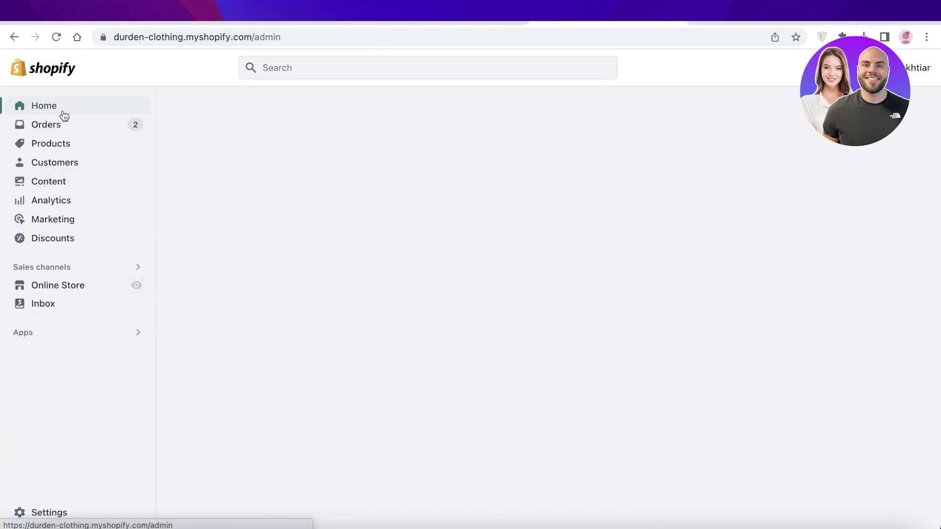
pyautogui.click(71, 285)
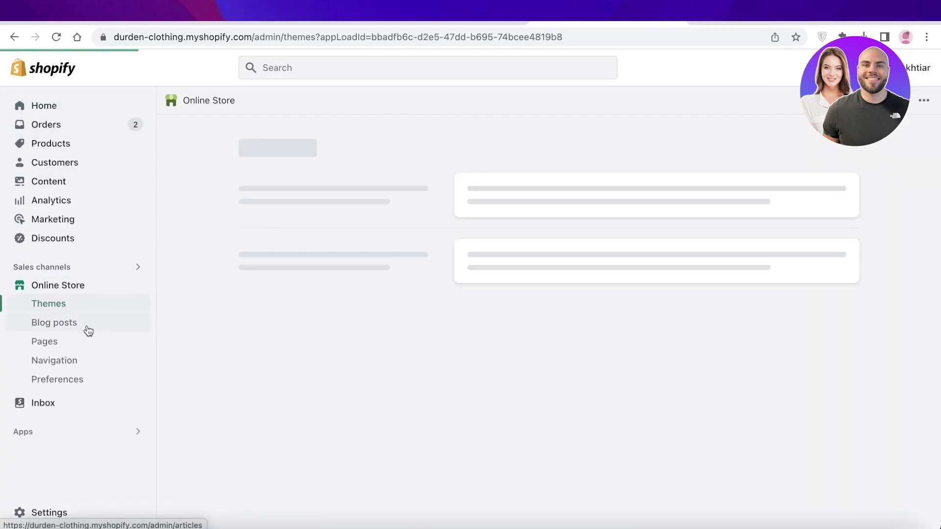
pyautogui.click(68, 405)
pyautogui.scroll(-2, 370, 265)
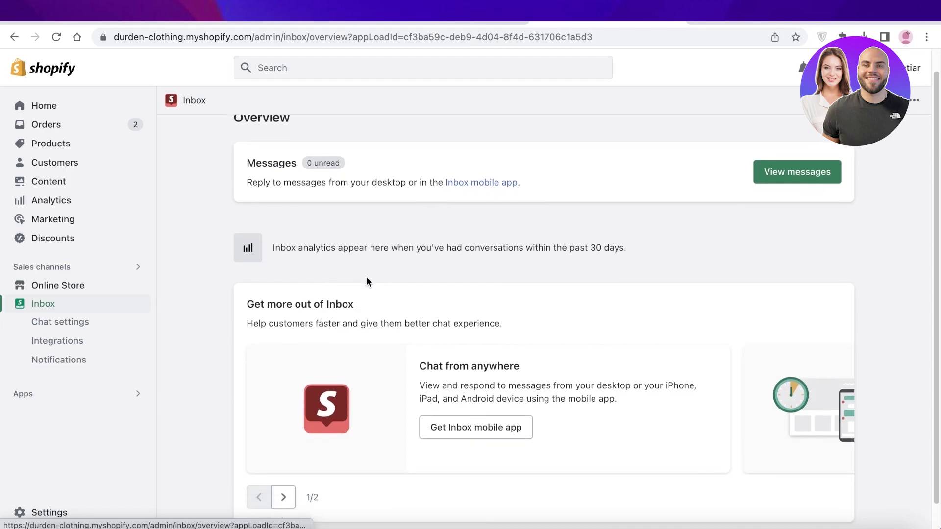
pyautogui.scroll(-2, 367, 280)
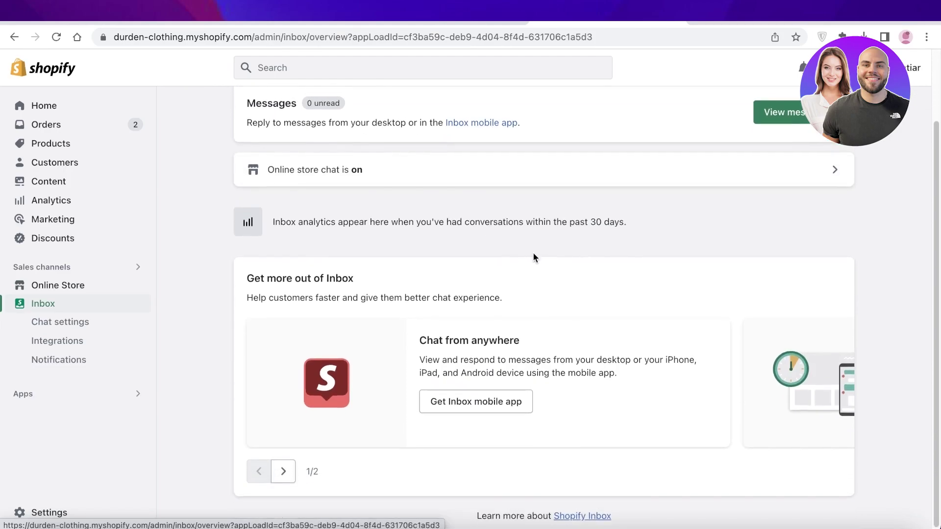
pyautogui.scroll(2, 522, 264)
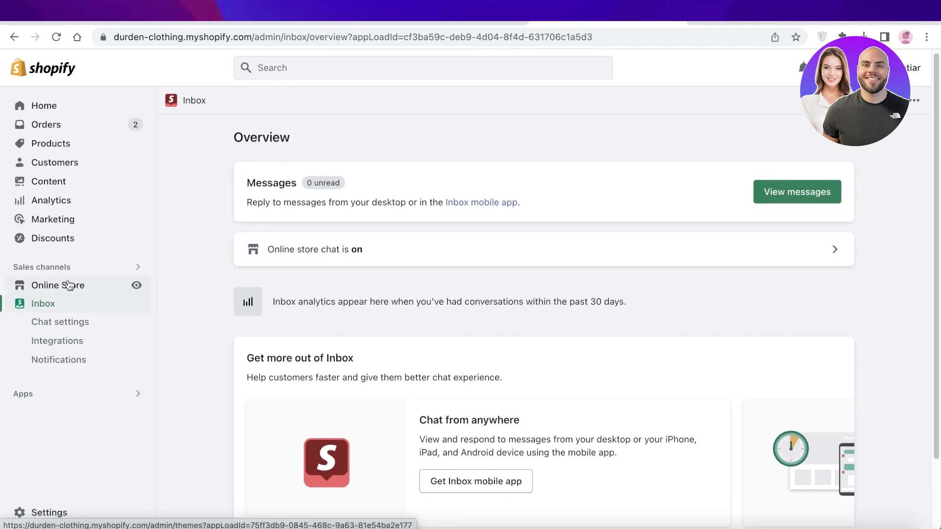